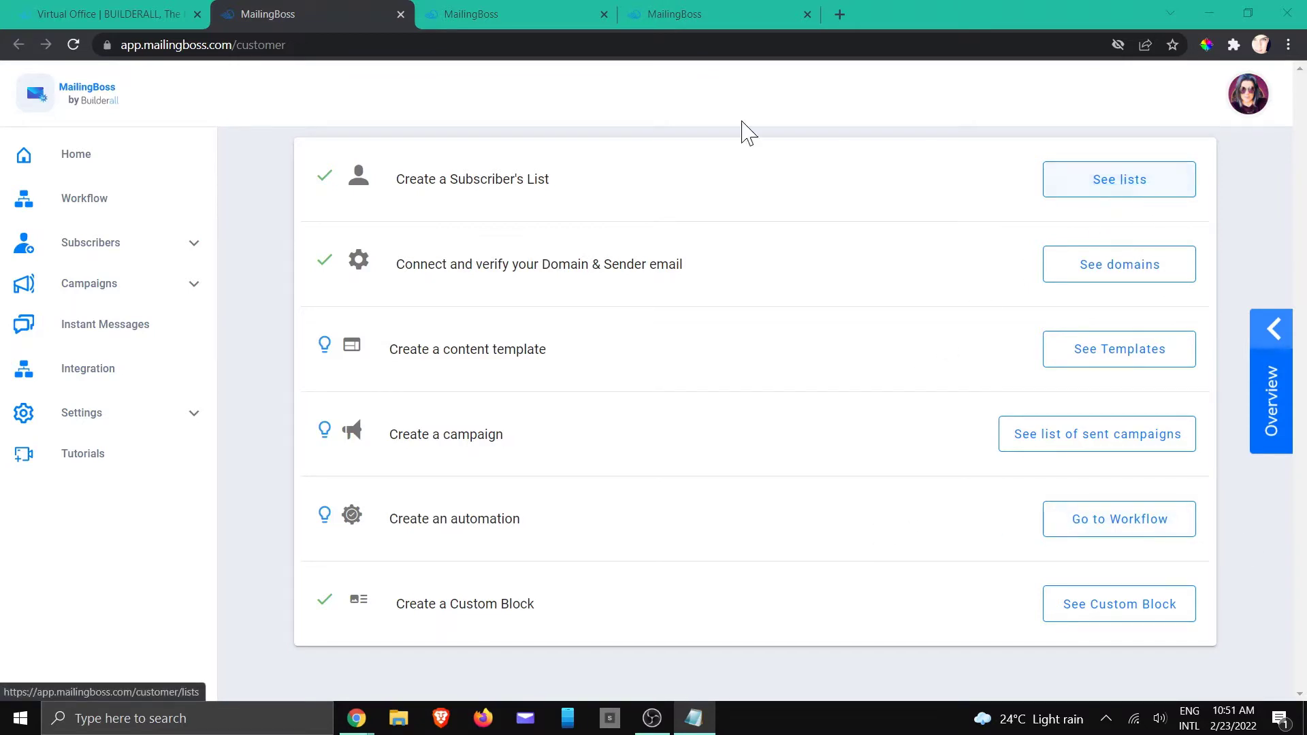
Open the forms settings in the list management of the Training List.
left_click(501, 12)
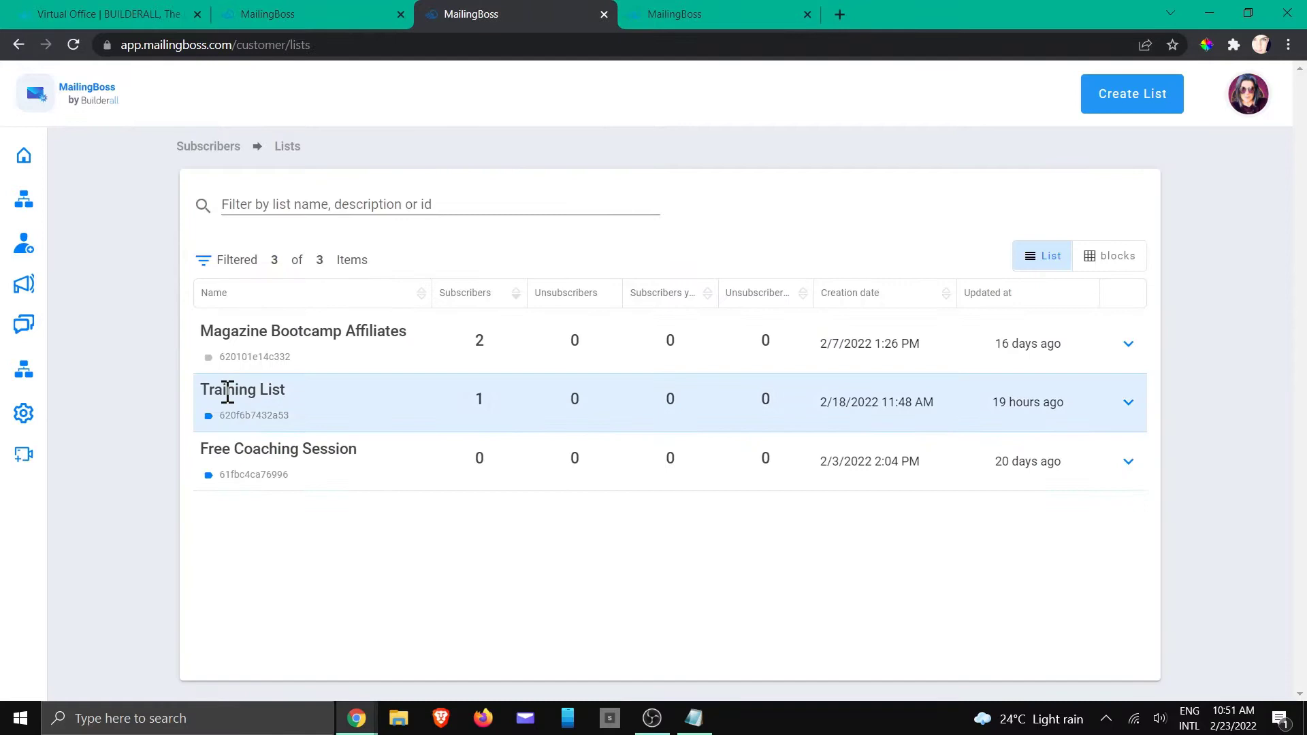
left_click(1128, 403)
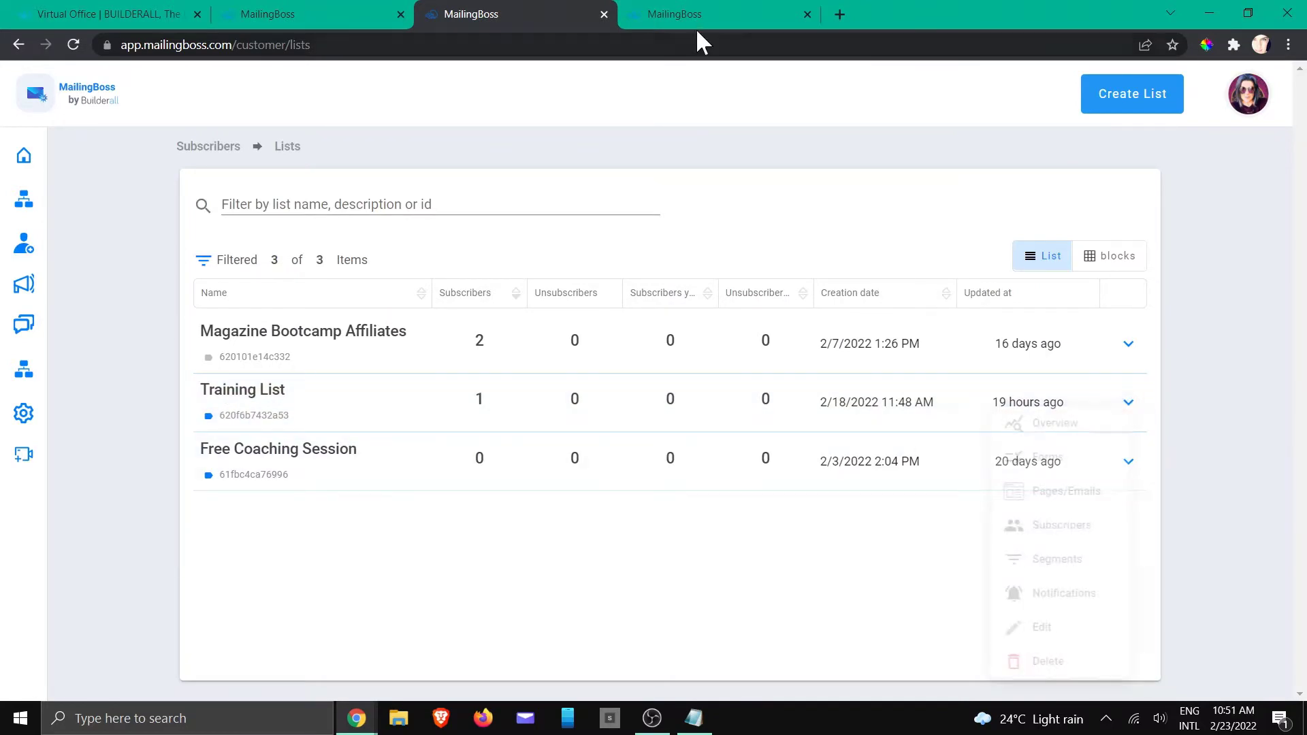
left_click(689, 9)
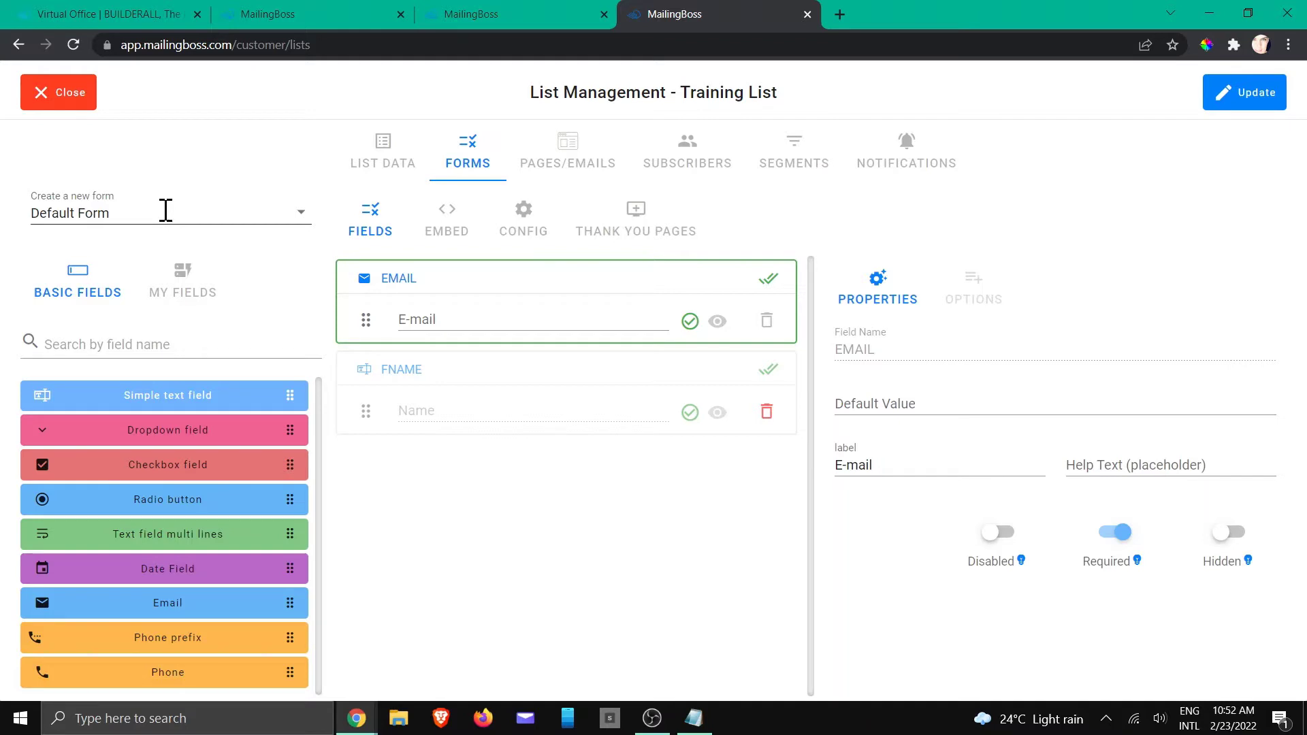
Create a new form named Consultation for the Training List.
left_click(302, 215)
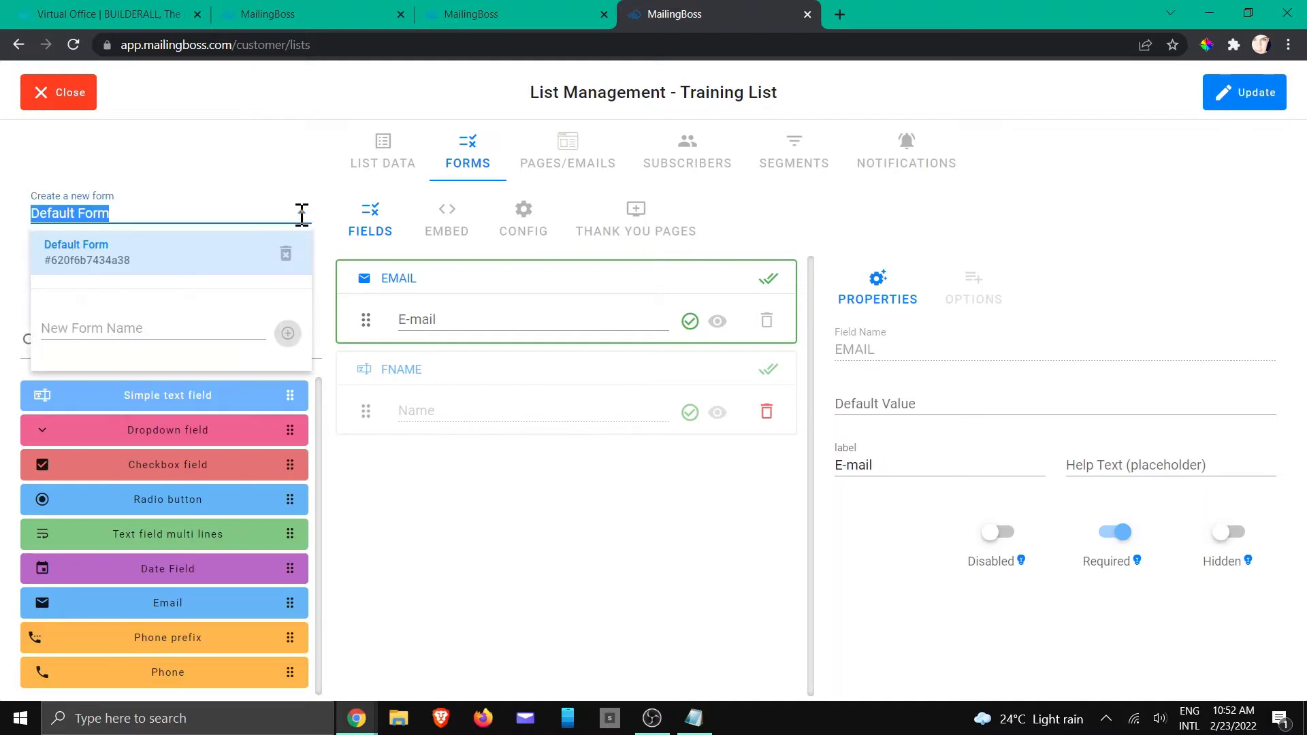
left_click(149, 322)
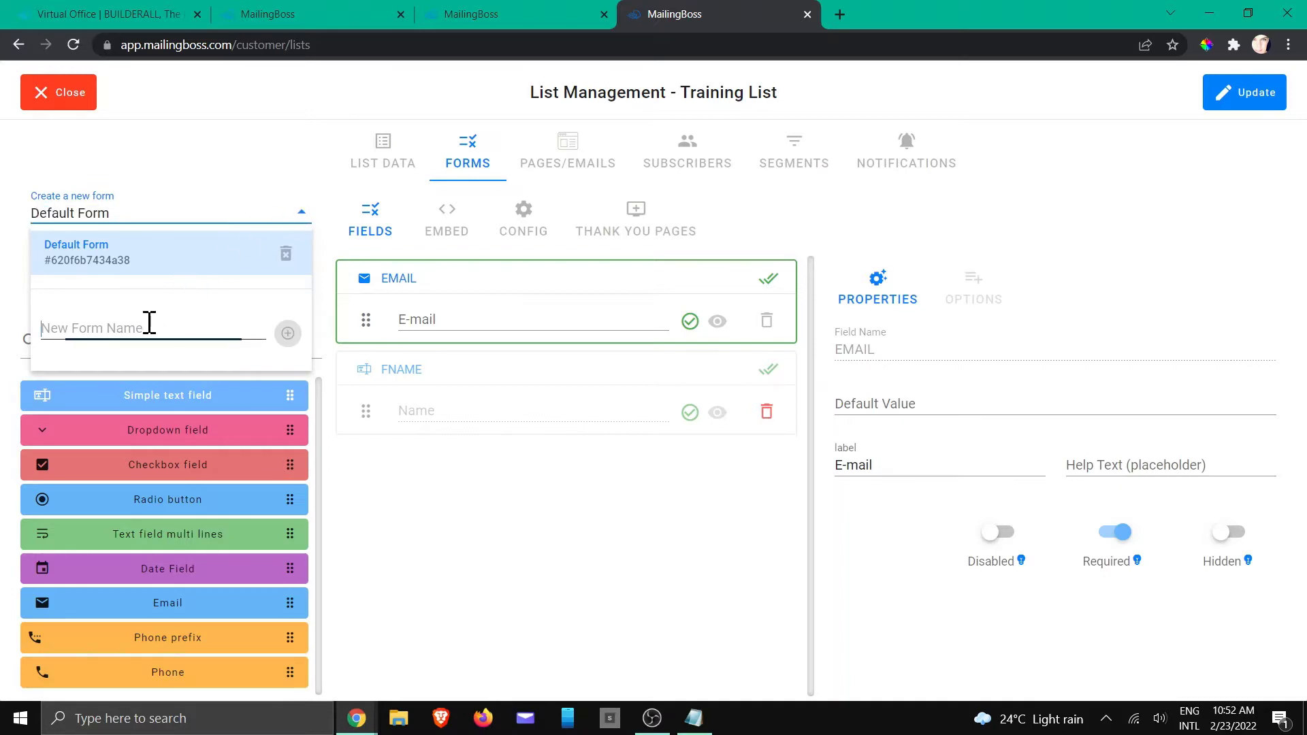
type("Consultation")
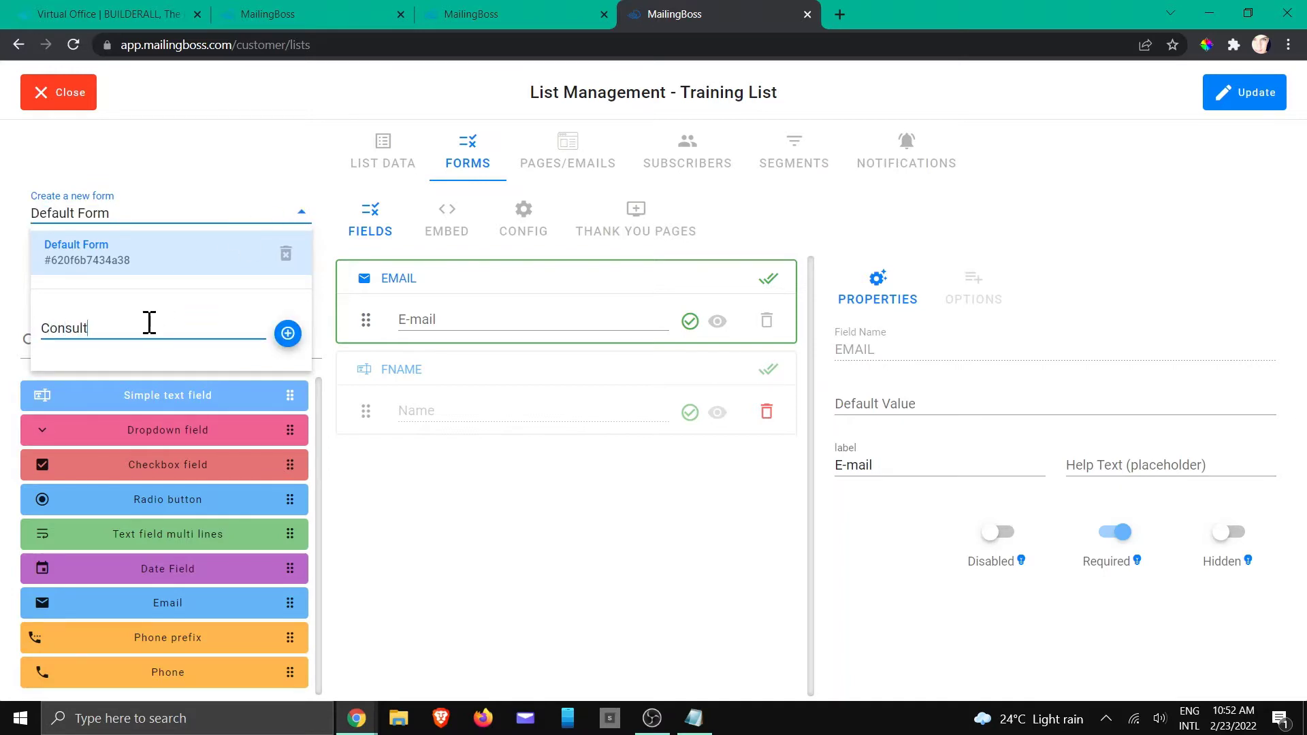
left_click(287, 333)
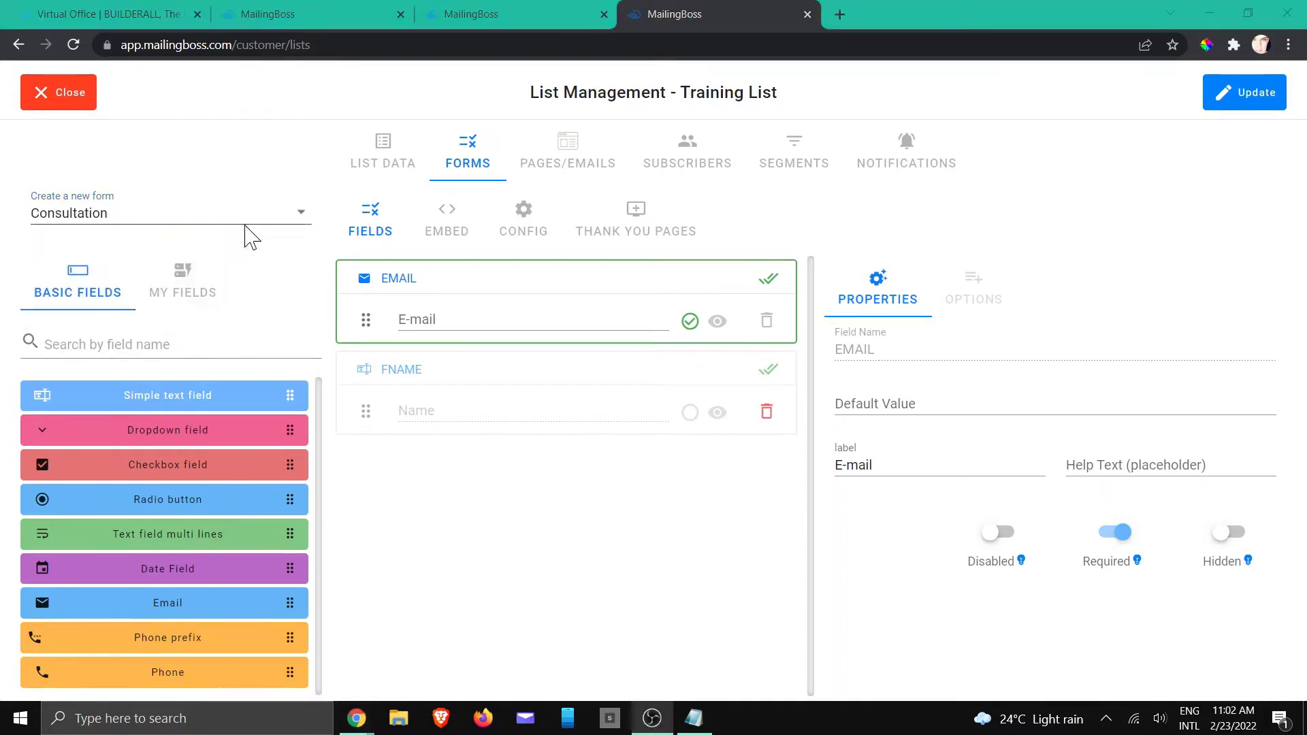
Switch the selected form to Default Form and back to Consultation.
left_click(301, 213)
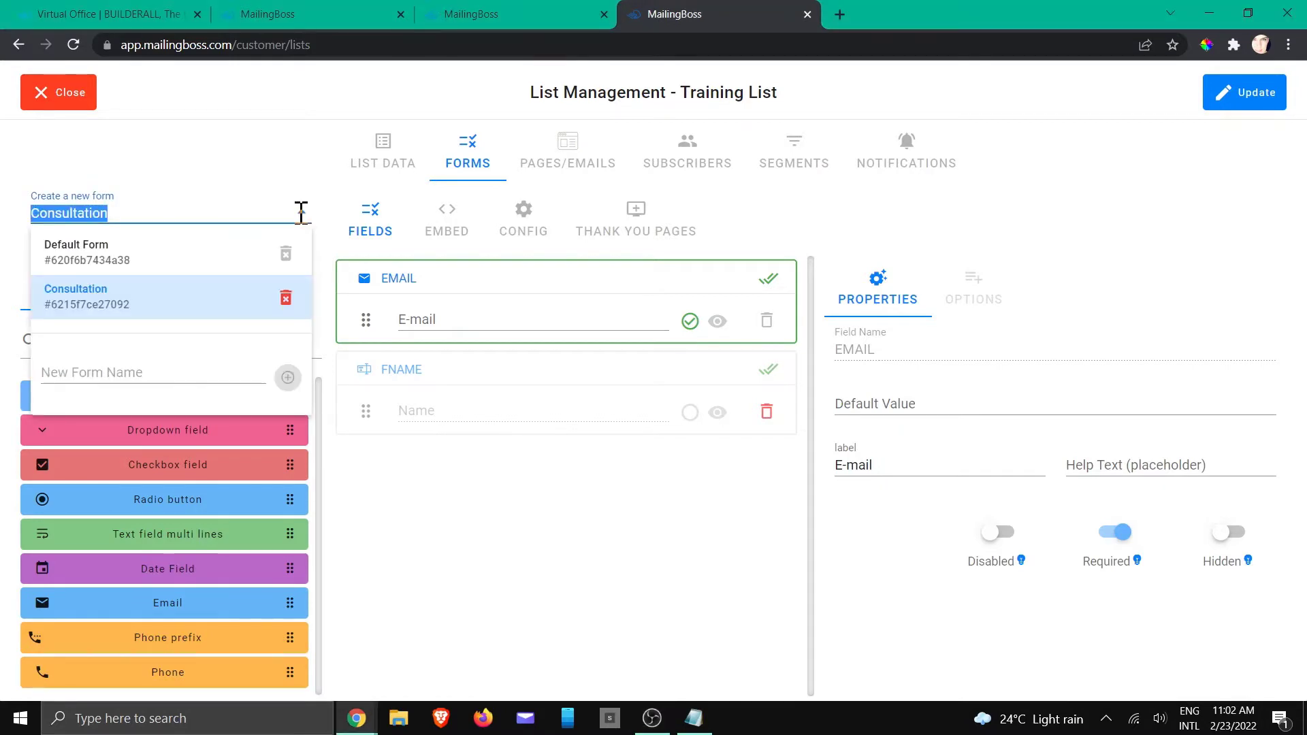
left_click(188, 246)
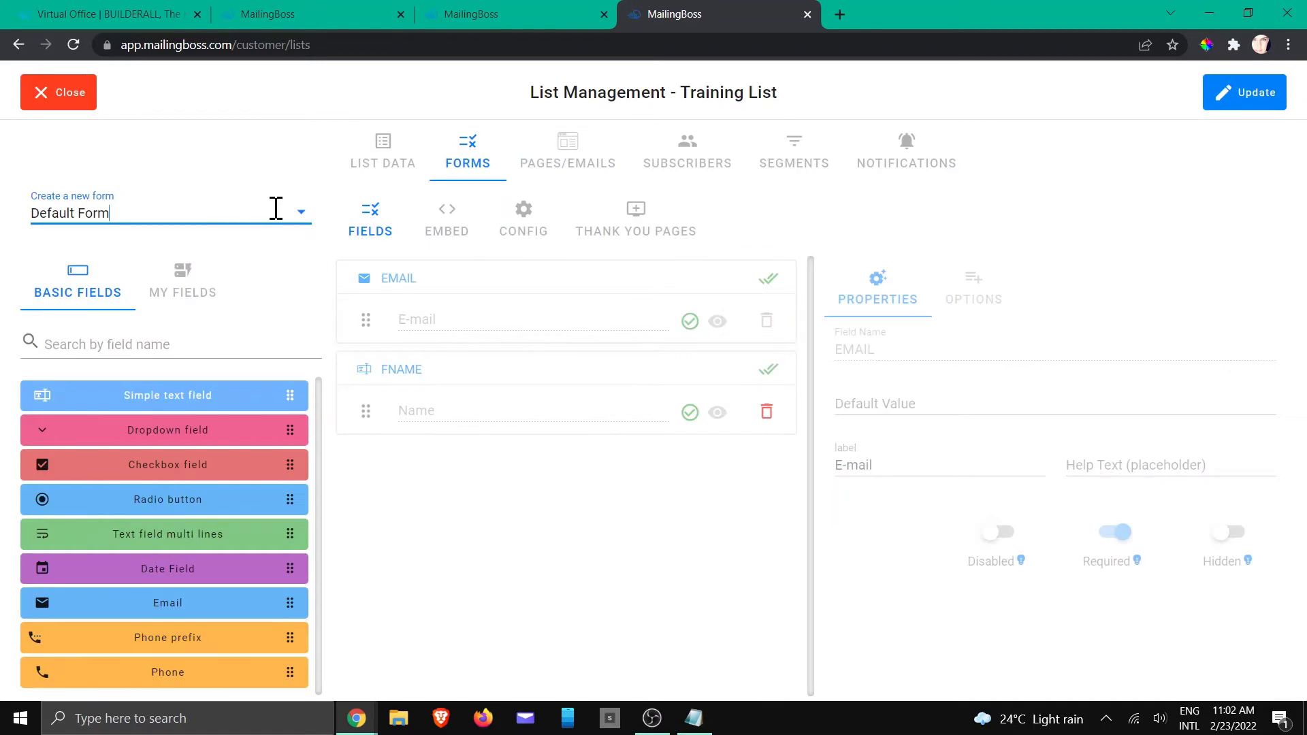
left_click(276, 207)
left_click(136, 299)
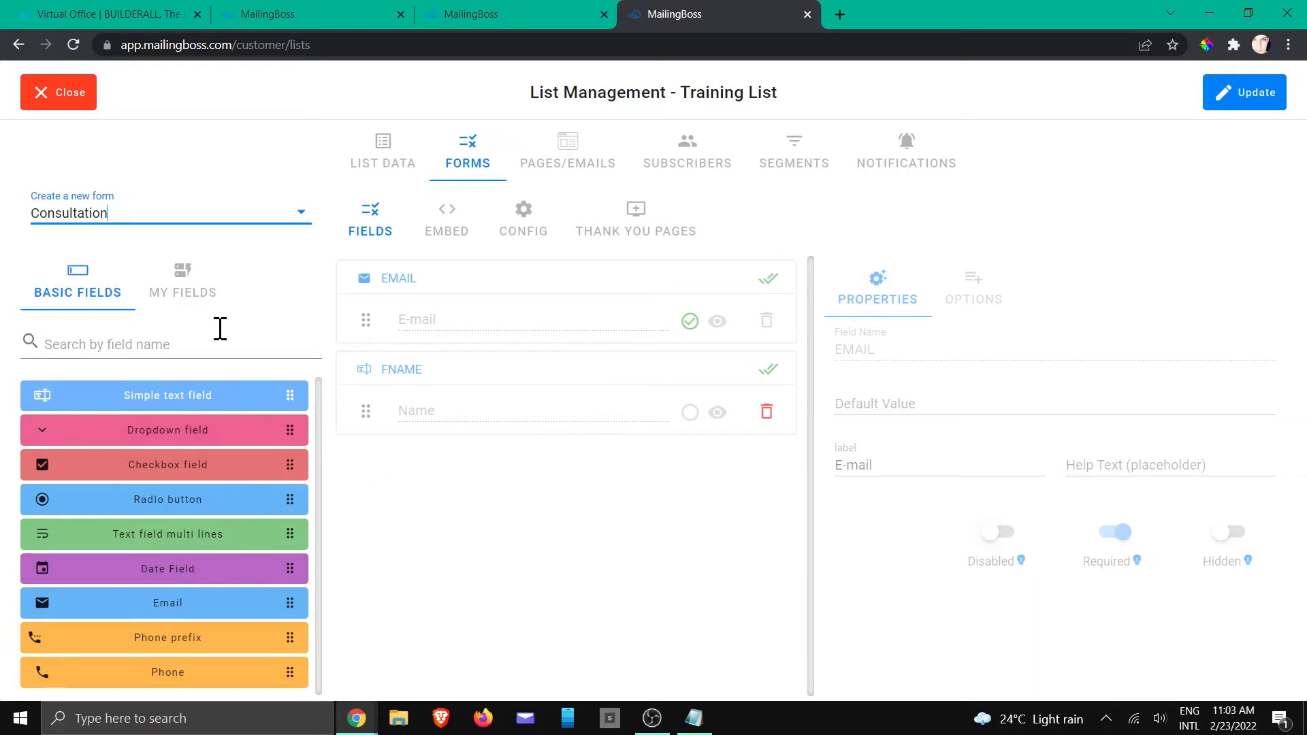
Try adding the saved LNAME field with an empty default value and the label Surname, and remove it again.
left_click(184, 284)
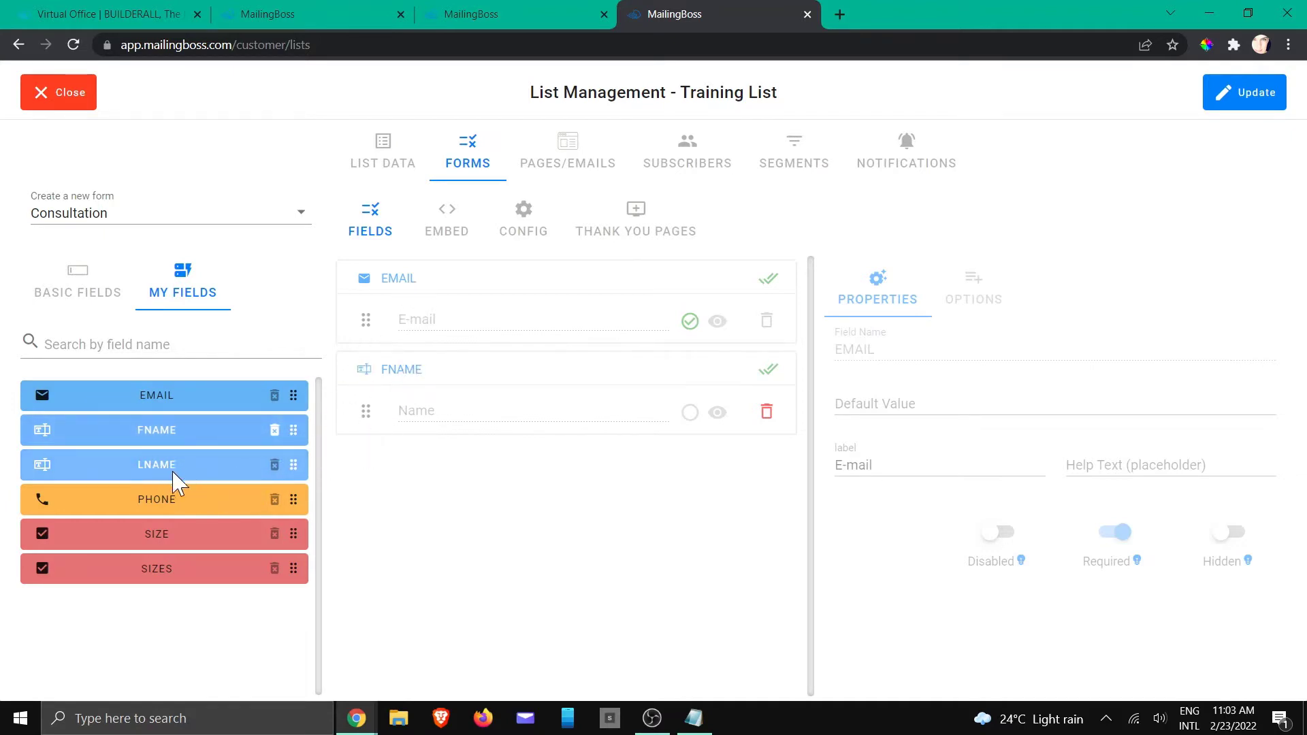
left_click_drag(164, 470, 496, 454)
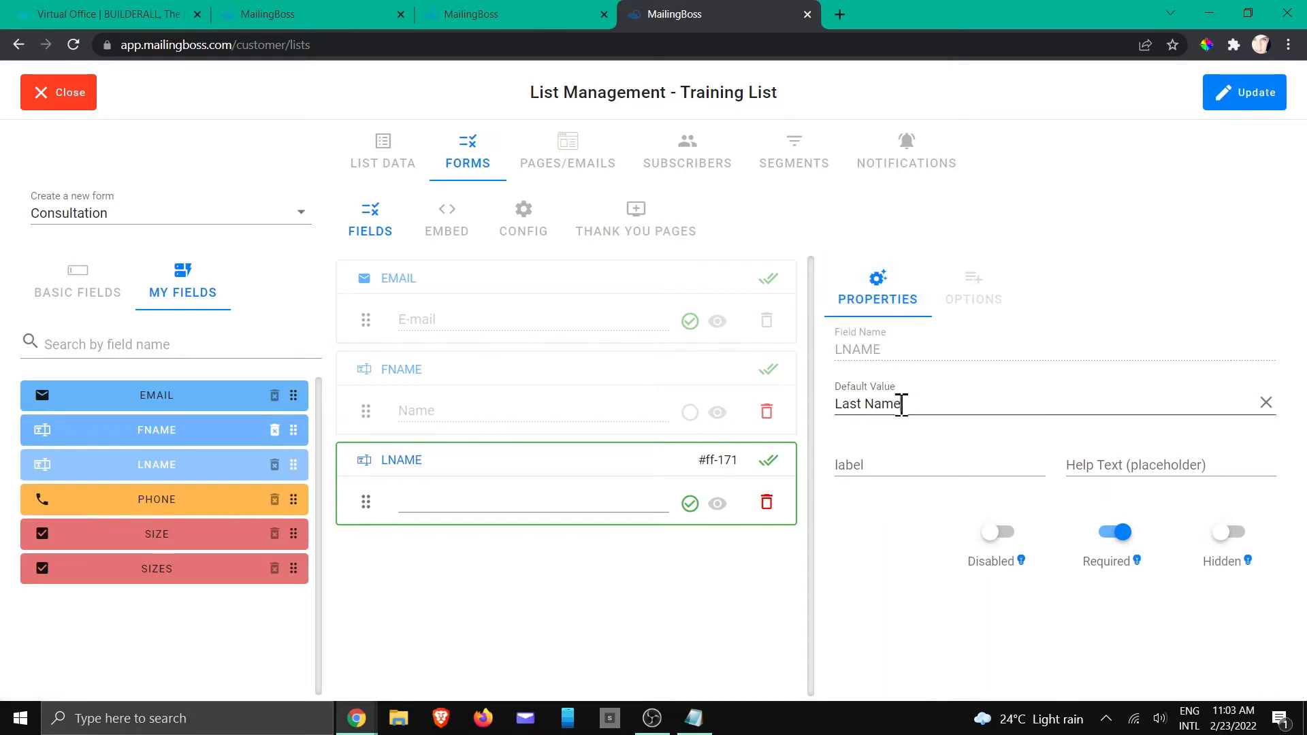
left_click_drag(901, 403, 834, 429)
key("BackSpace")
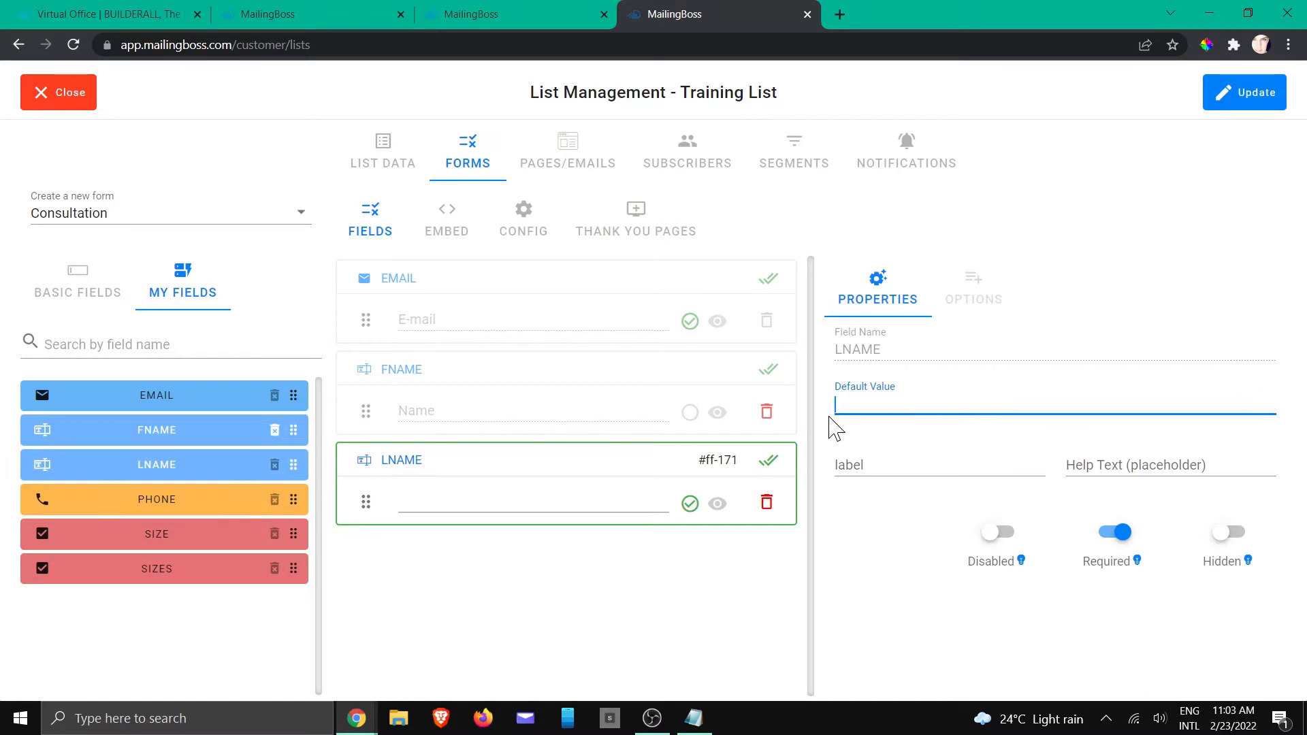
left_click(852, 464)
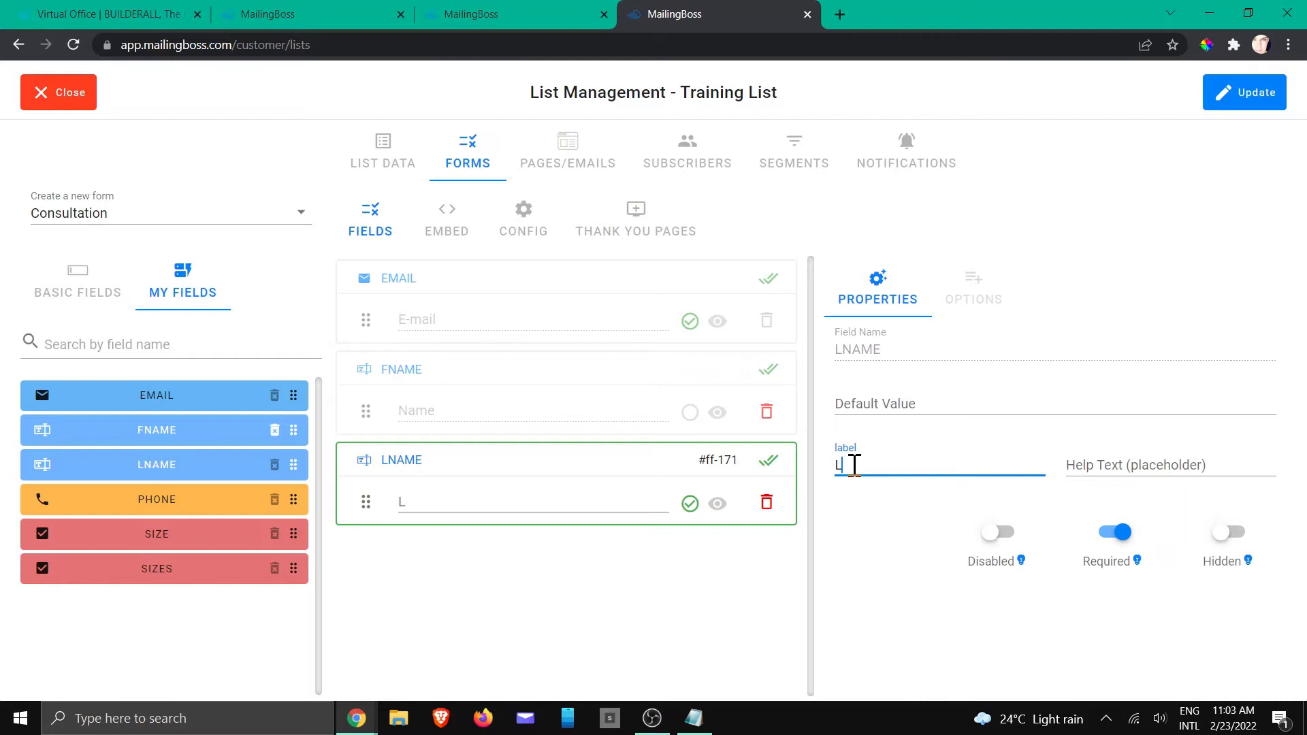
type("Surname")
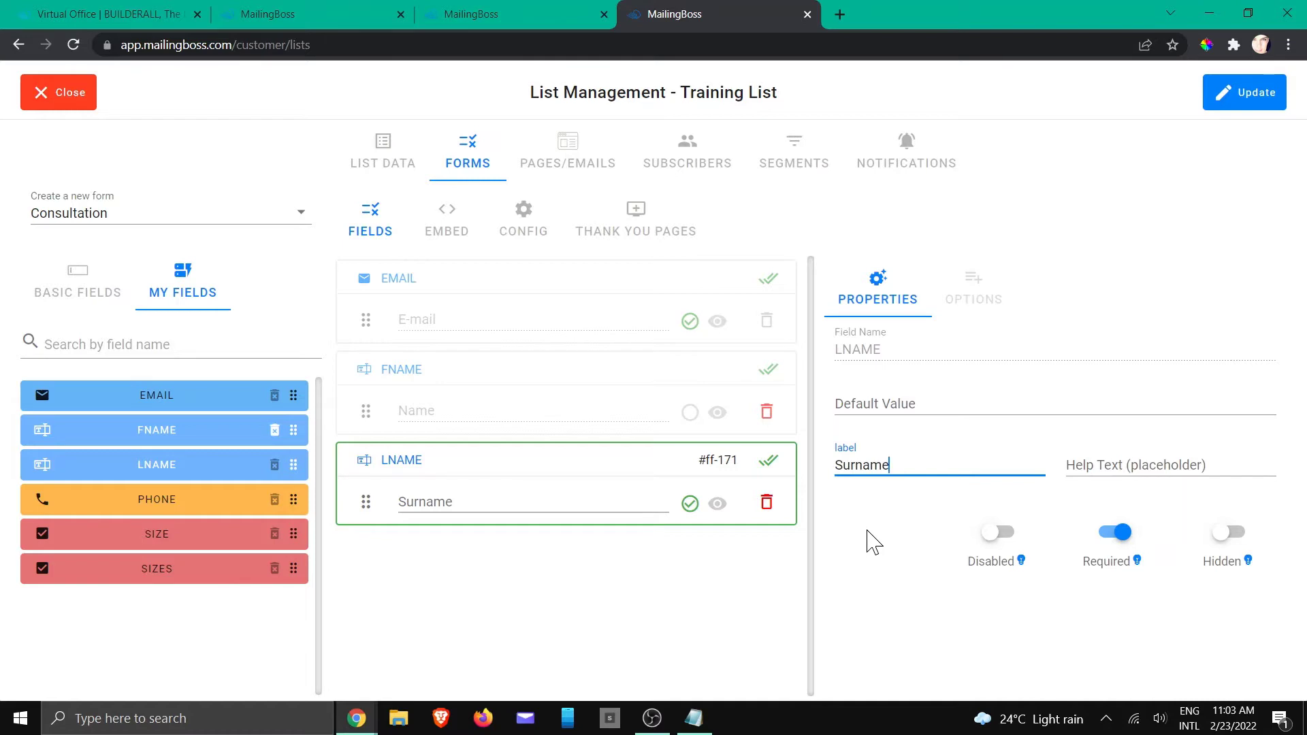
left_click(895, 569)
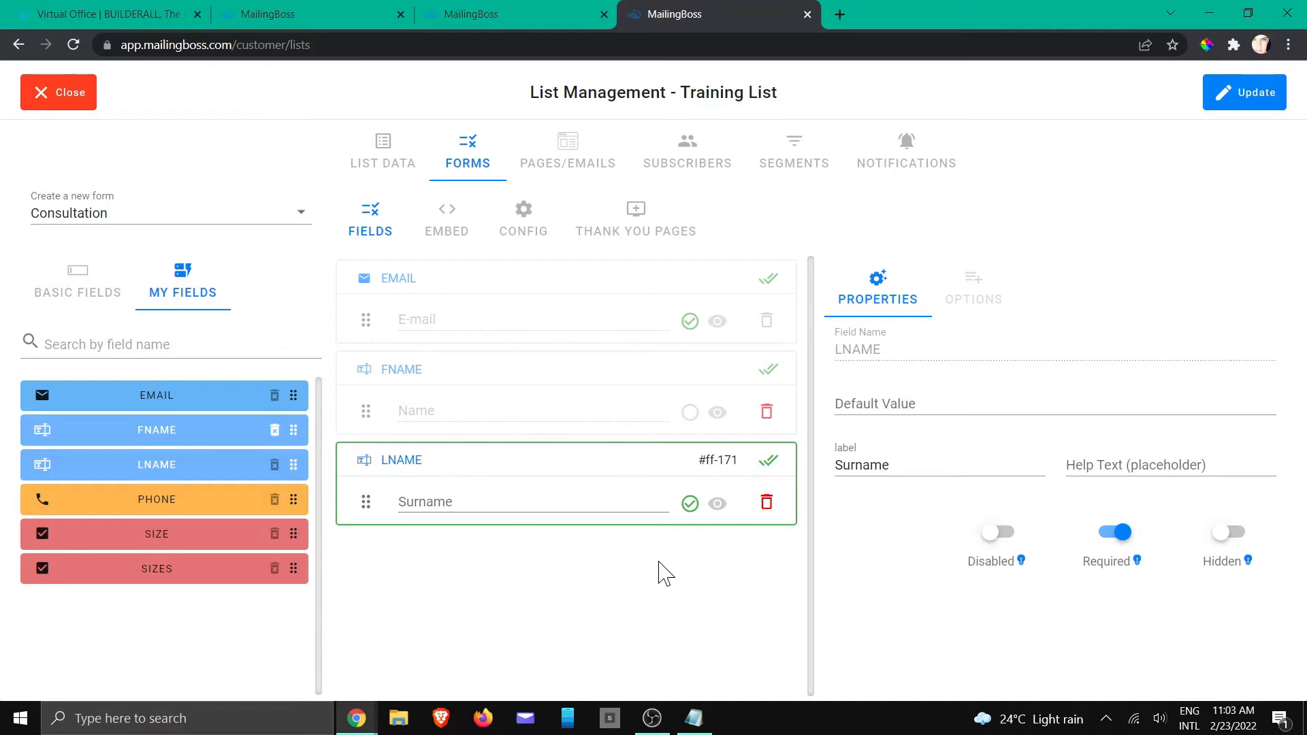
left_click(767, 505)
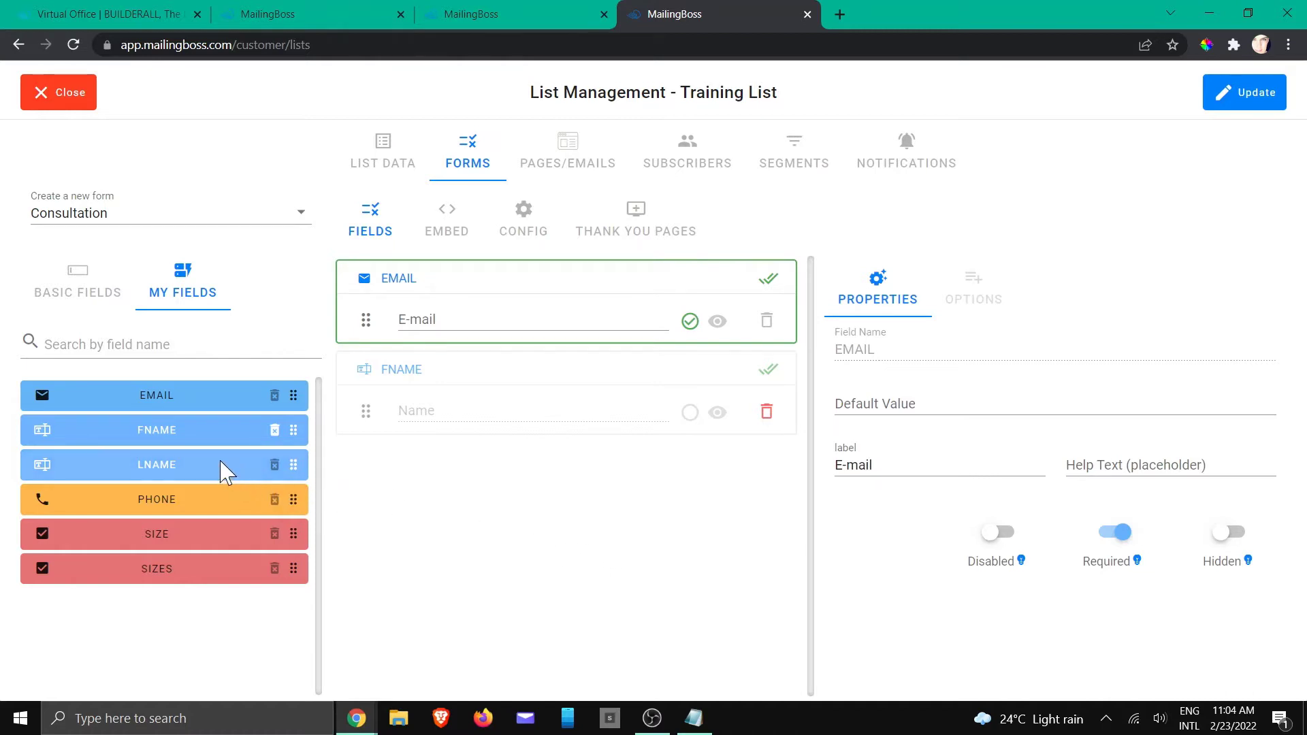
Add the saved LNAME field below FNAME, clear its default value and label it Last Name.
left_click_drag(225, 465, 511, 458)
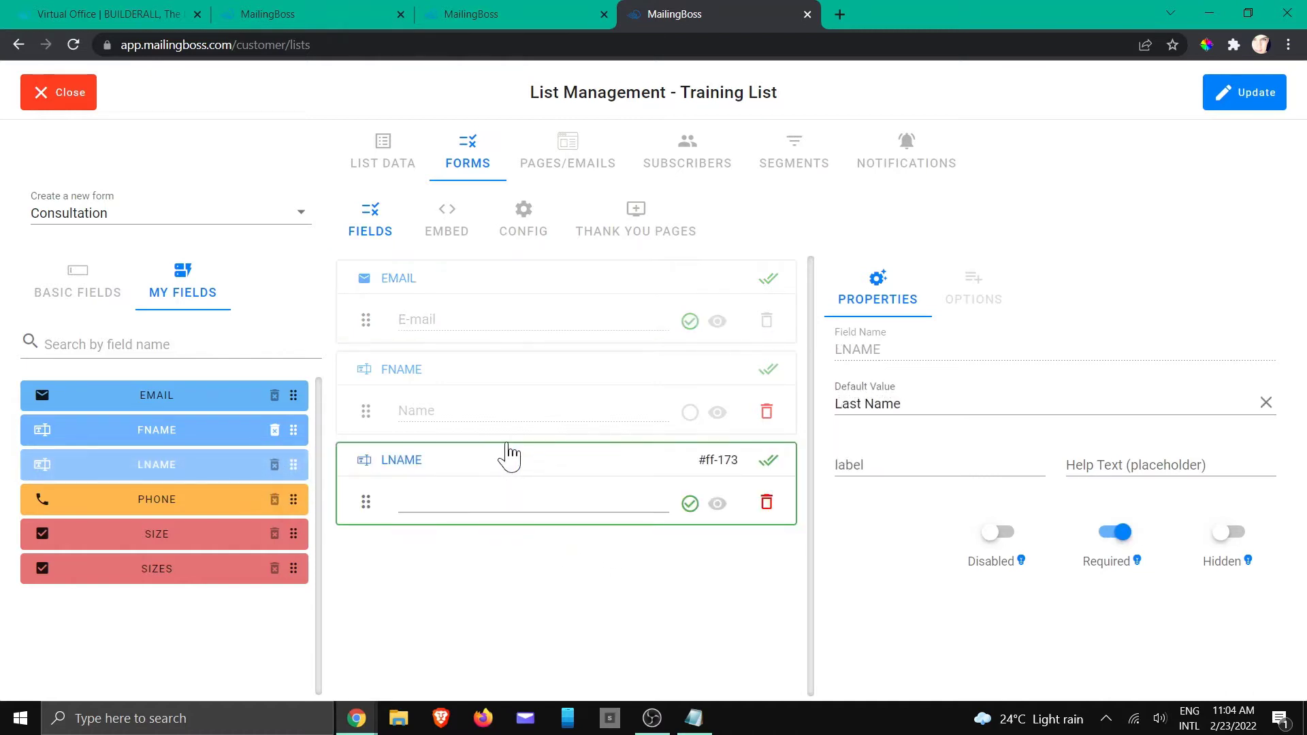
left_click_drag(901, 403, 841, 410)
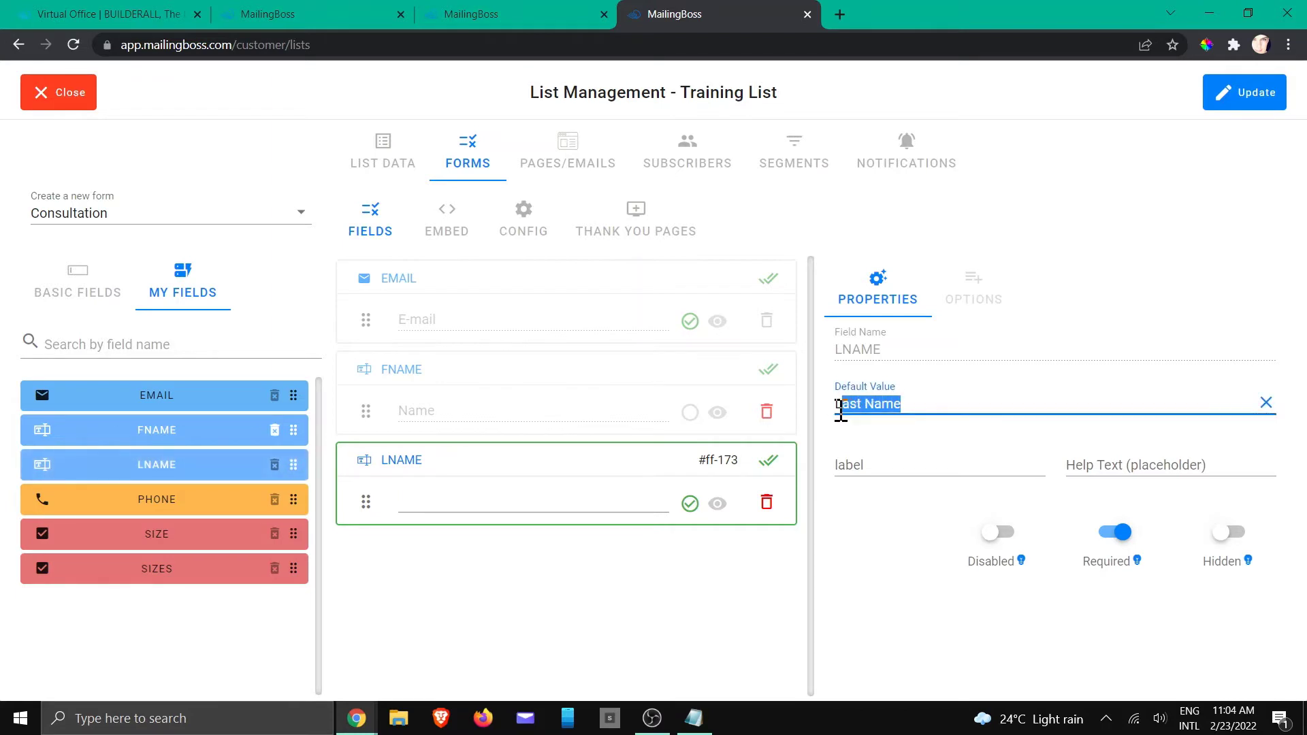
key("BackSpace")
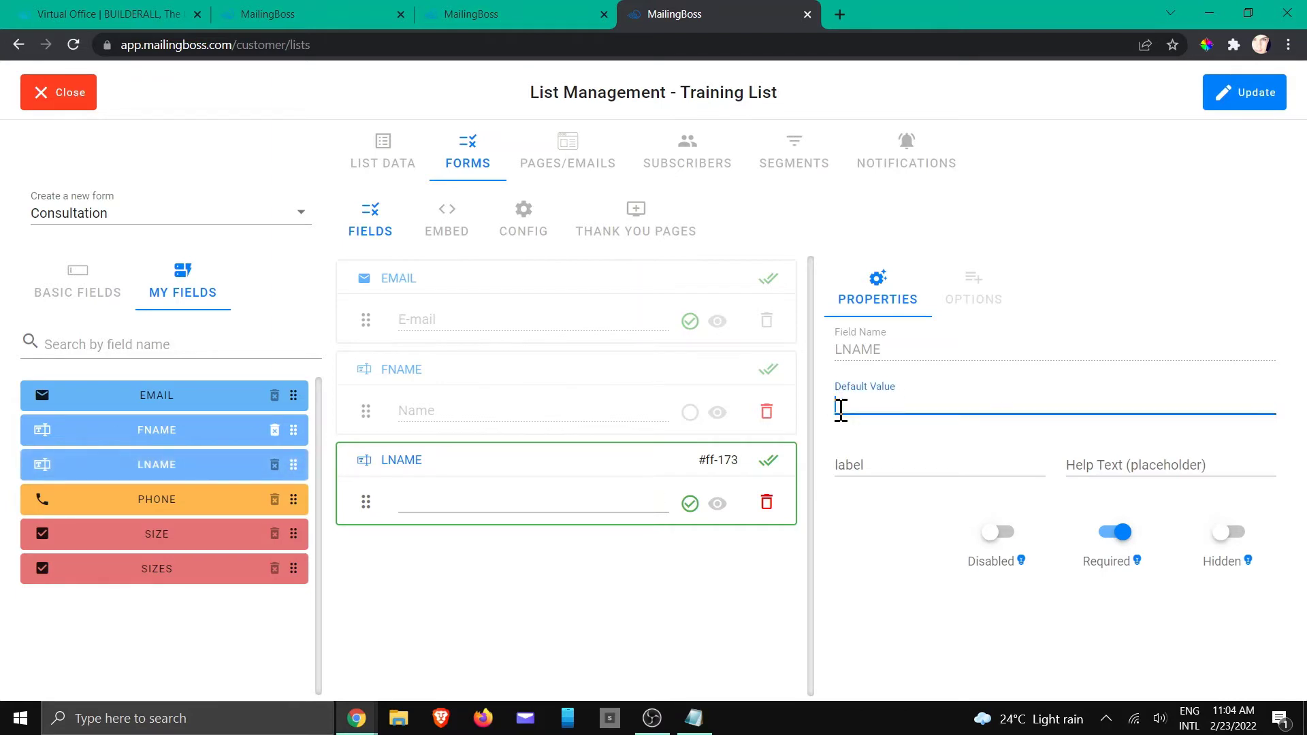
left_click(868, 457)
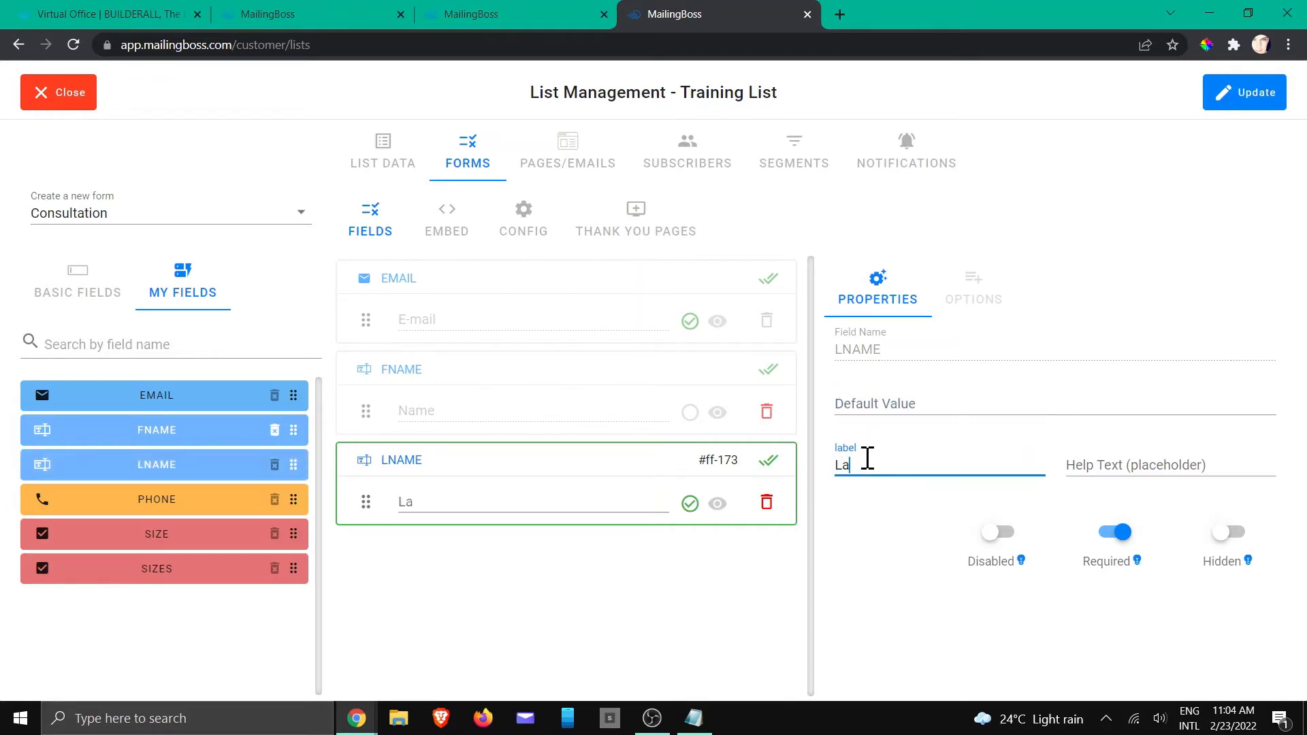
type("Last Name")
left_click(863, 548)
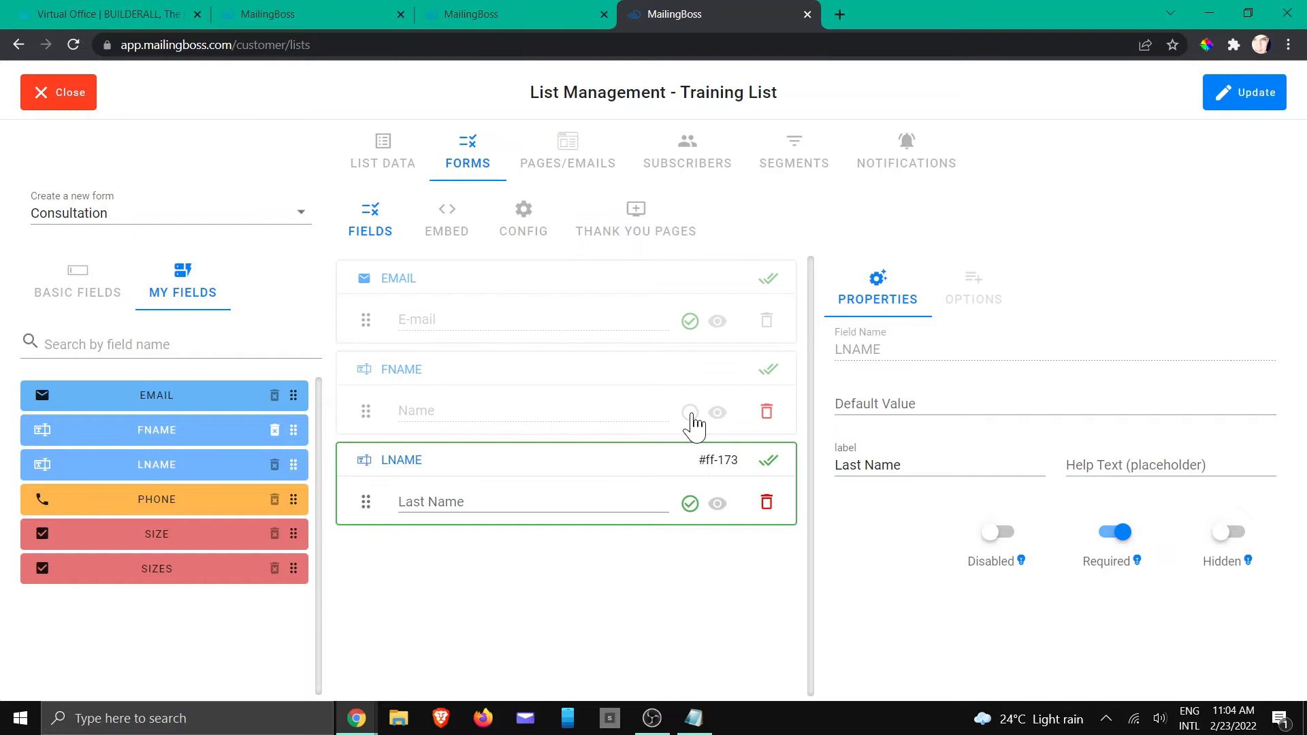
Make the FNAME field of the Consultation form required.
left_click(693, 426)
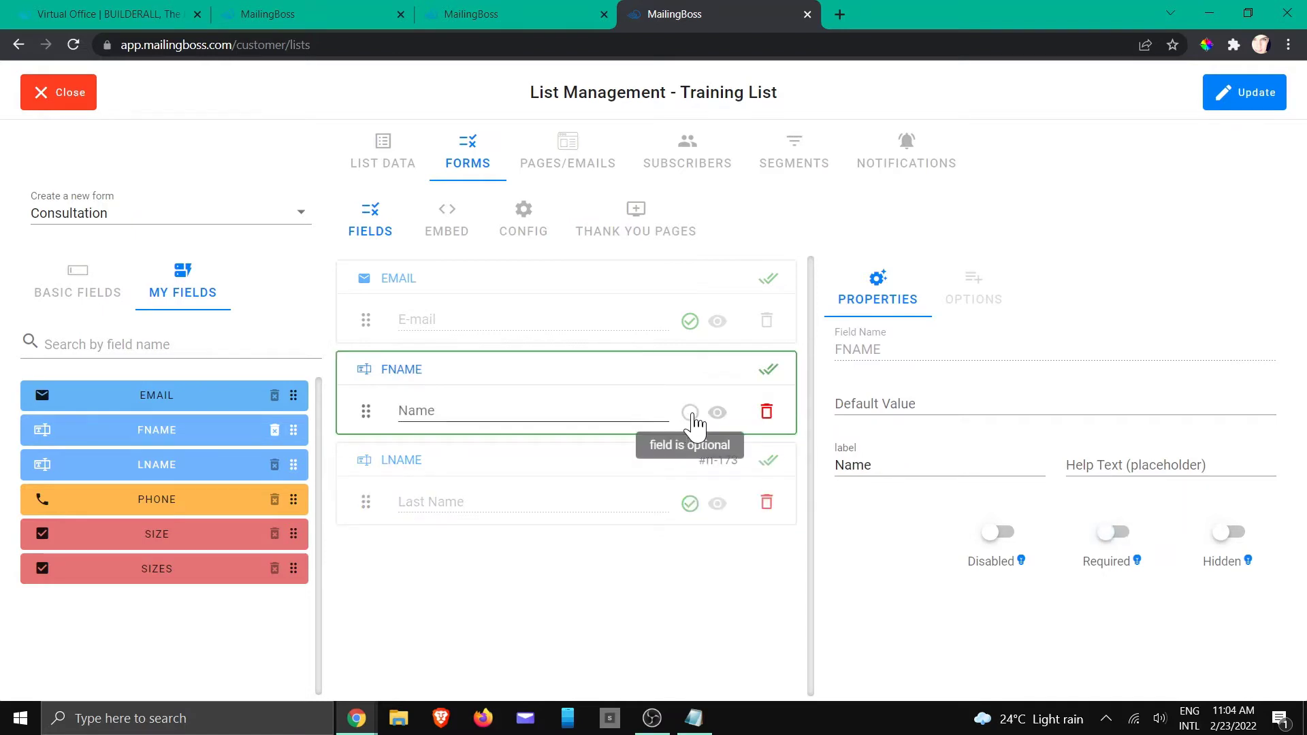
left_click(691, 413)
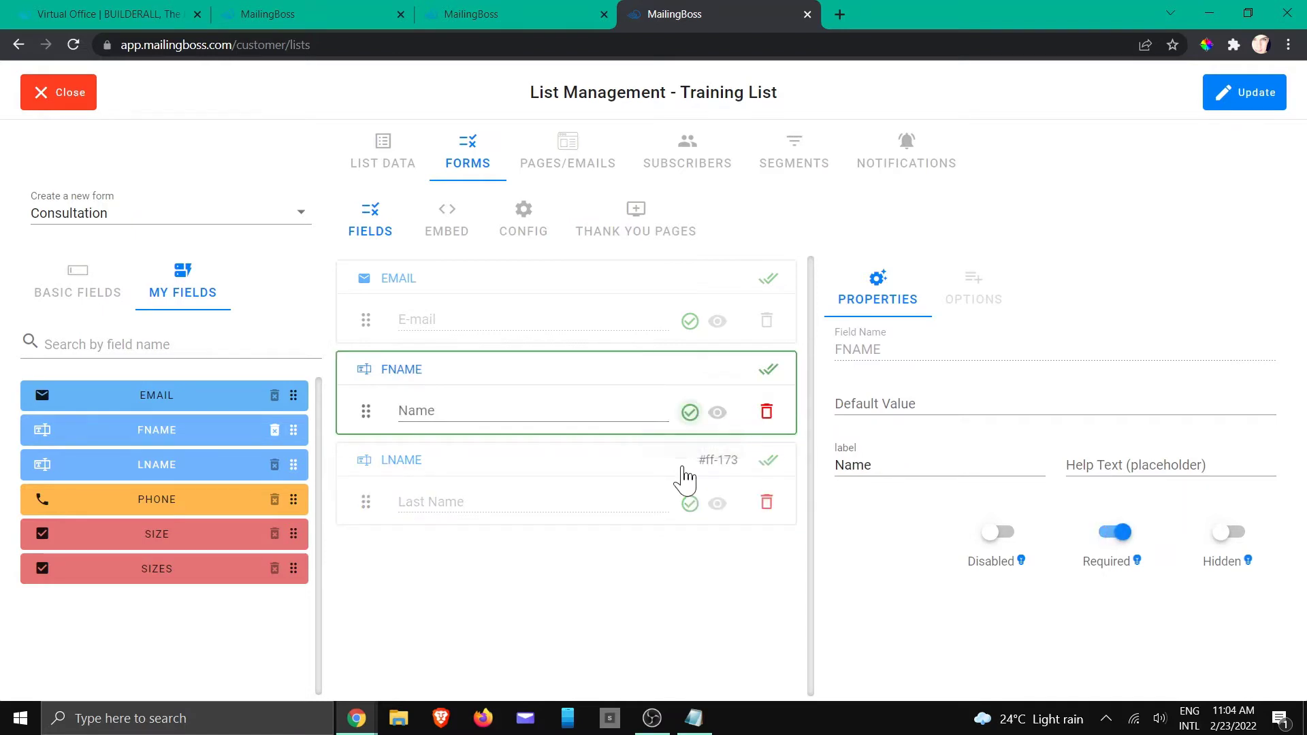
left_click(691, 414)
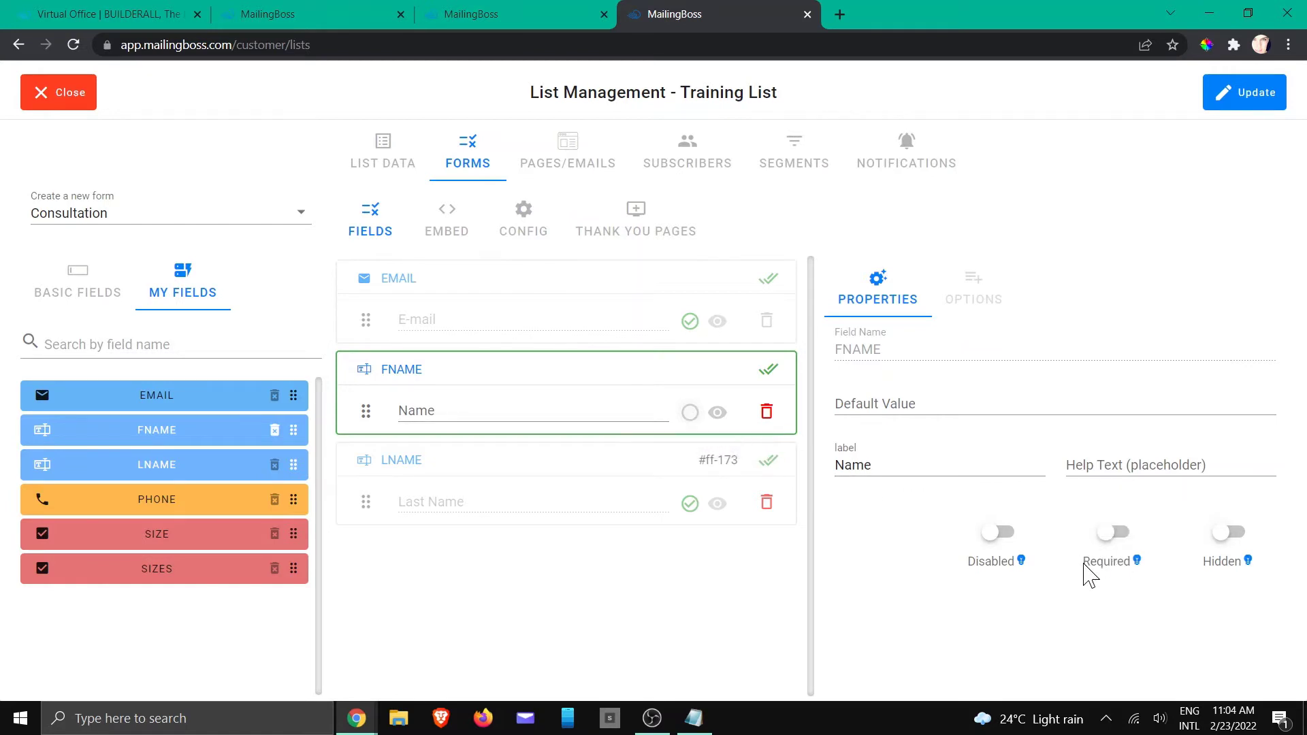
left_click(1107, 538)
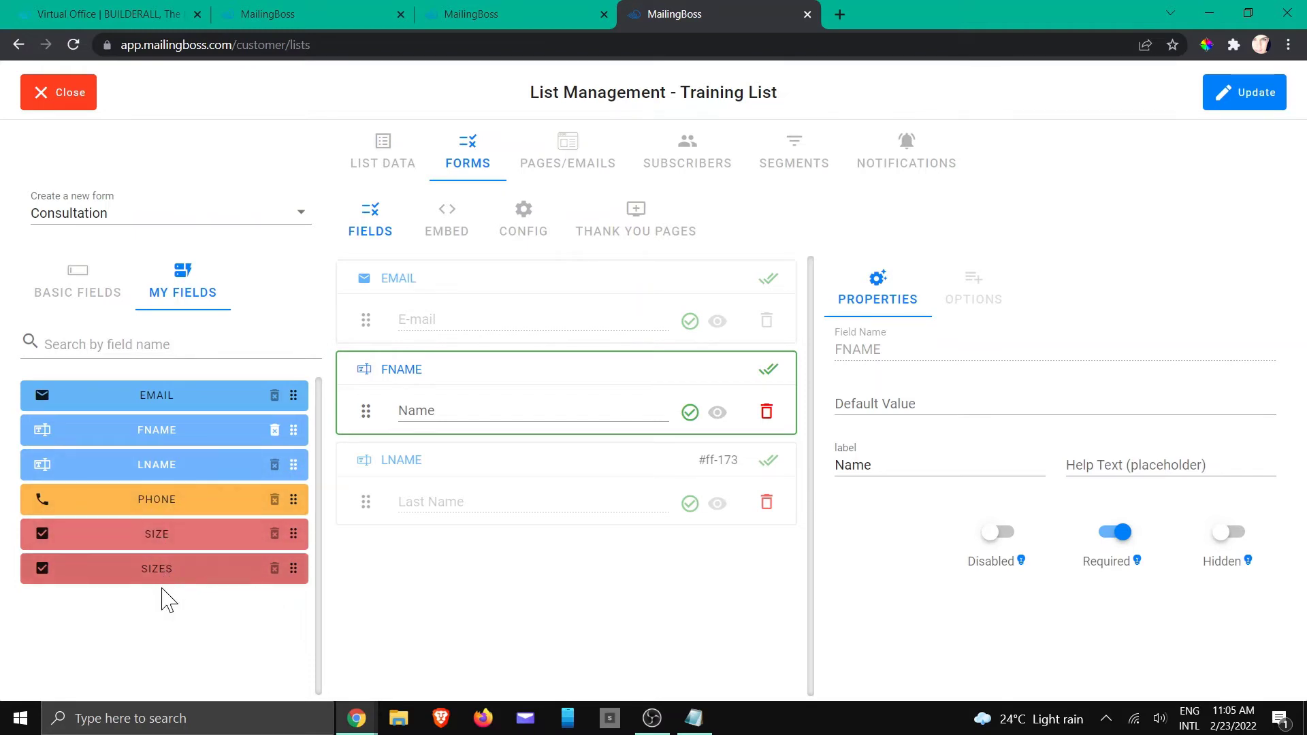
Add the saved PHONE field below LNAME and move the text Cellphone Number from its default value to its label.
left_click_drag(294, 499, 484, 578)
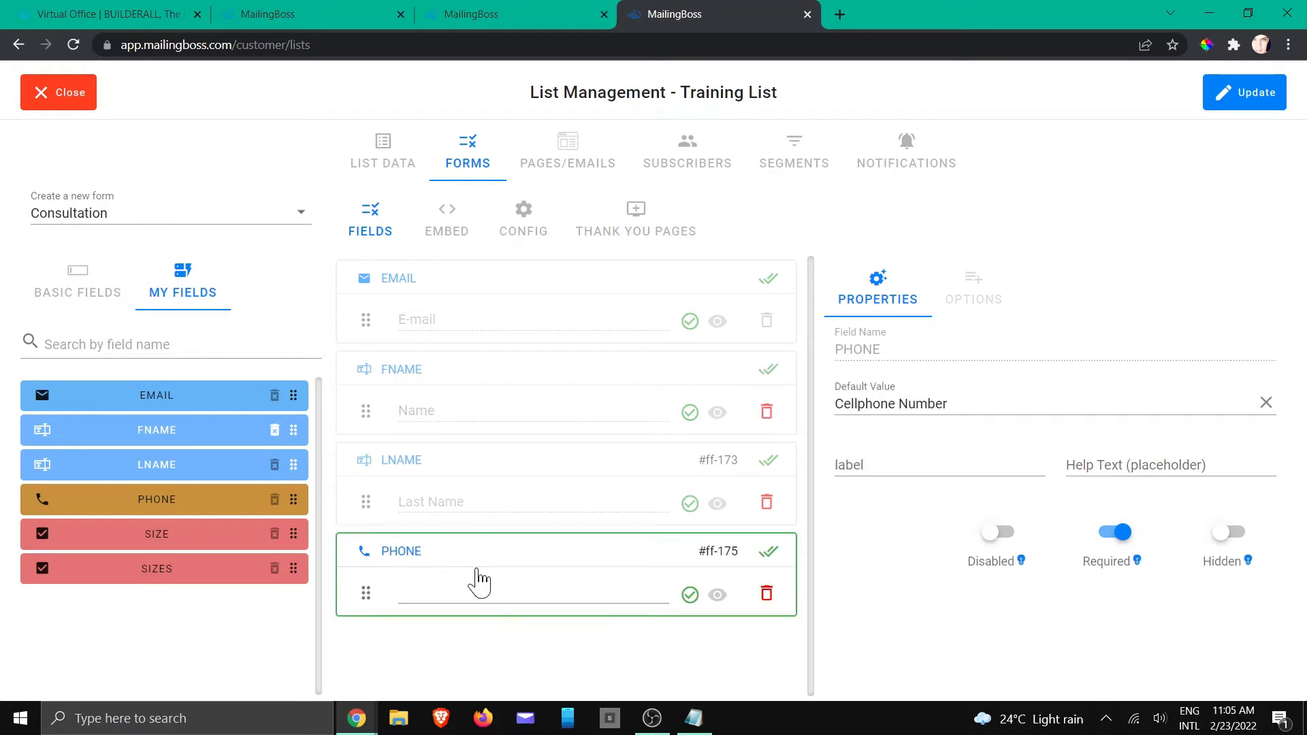
left_click_drag(957, 407, 838, 405)
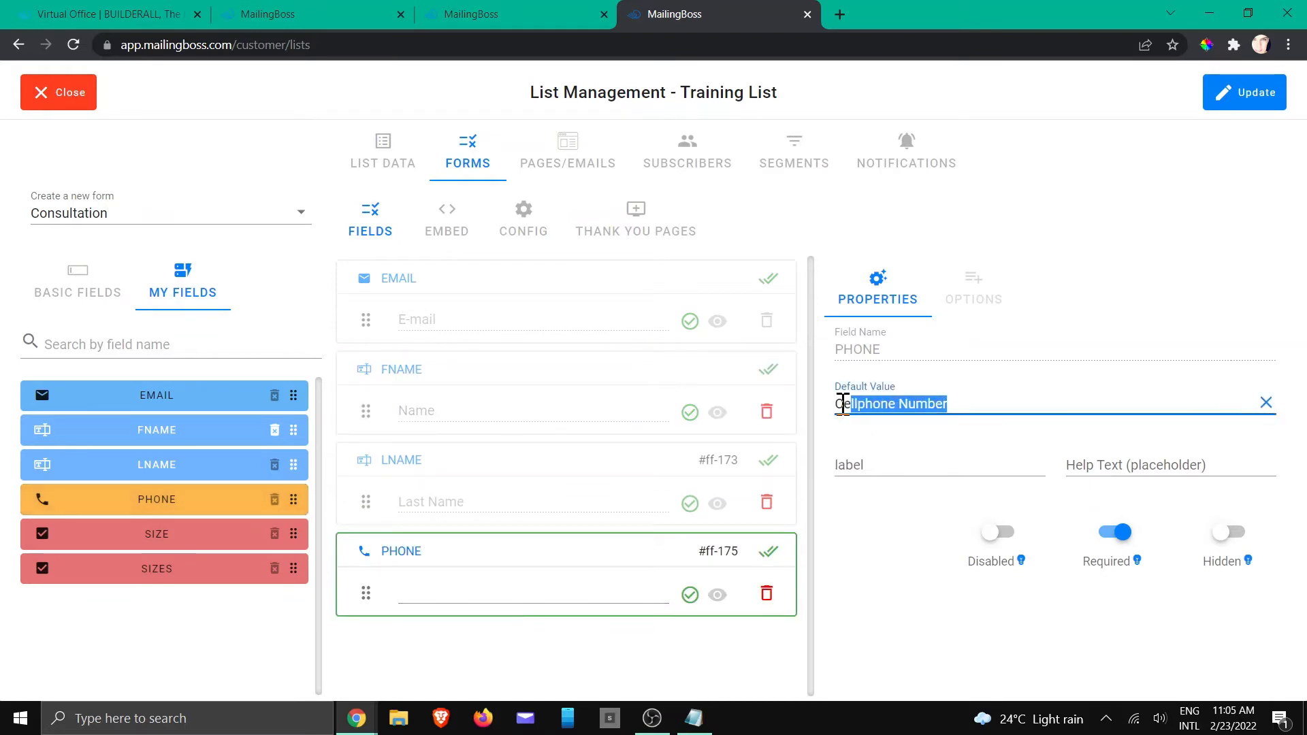
right_click(863, 410)
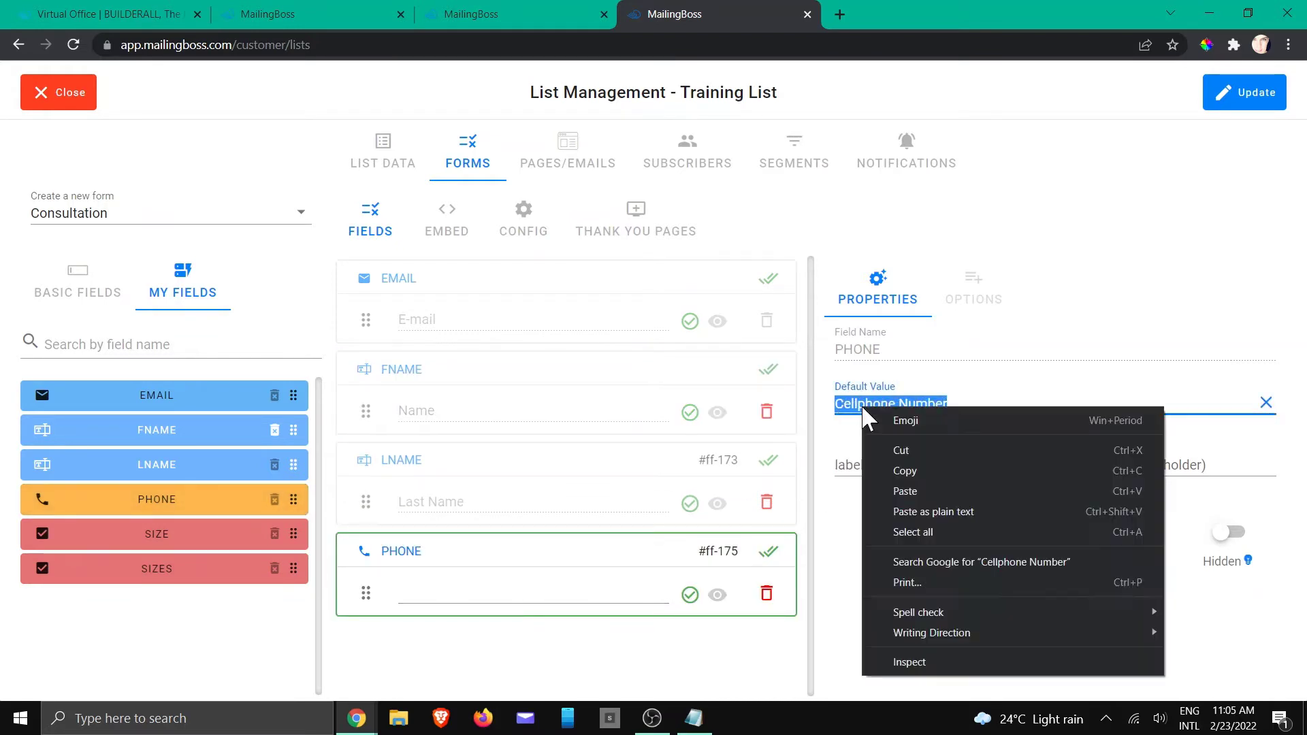
left_click(898, 450)
left_click(870, 463)
key("ctrl+v")
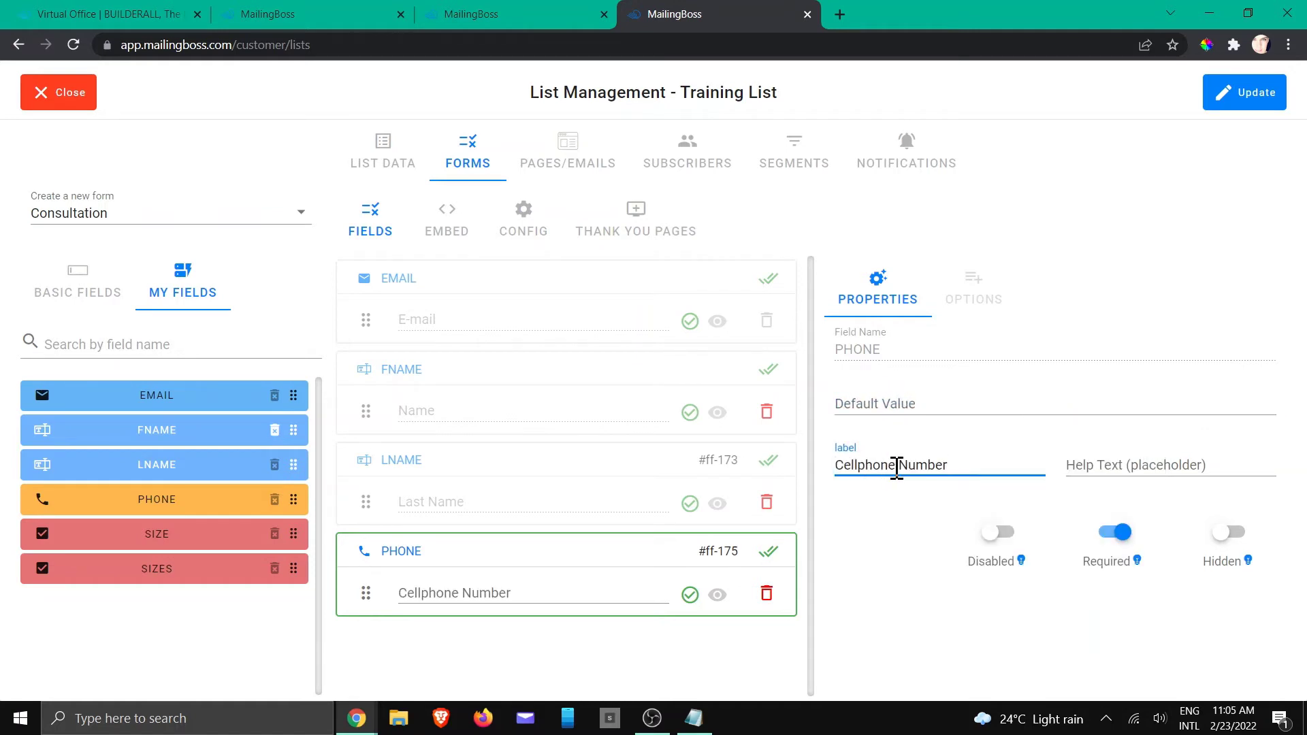
left_click(898, 565)
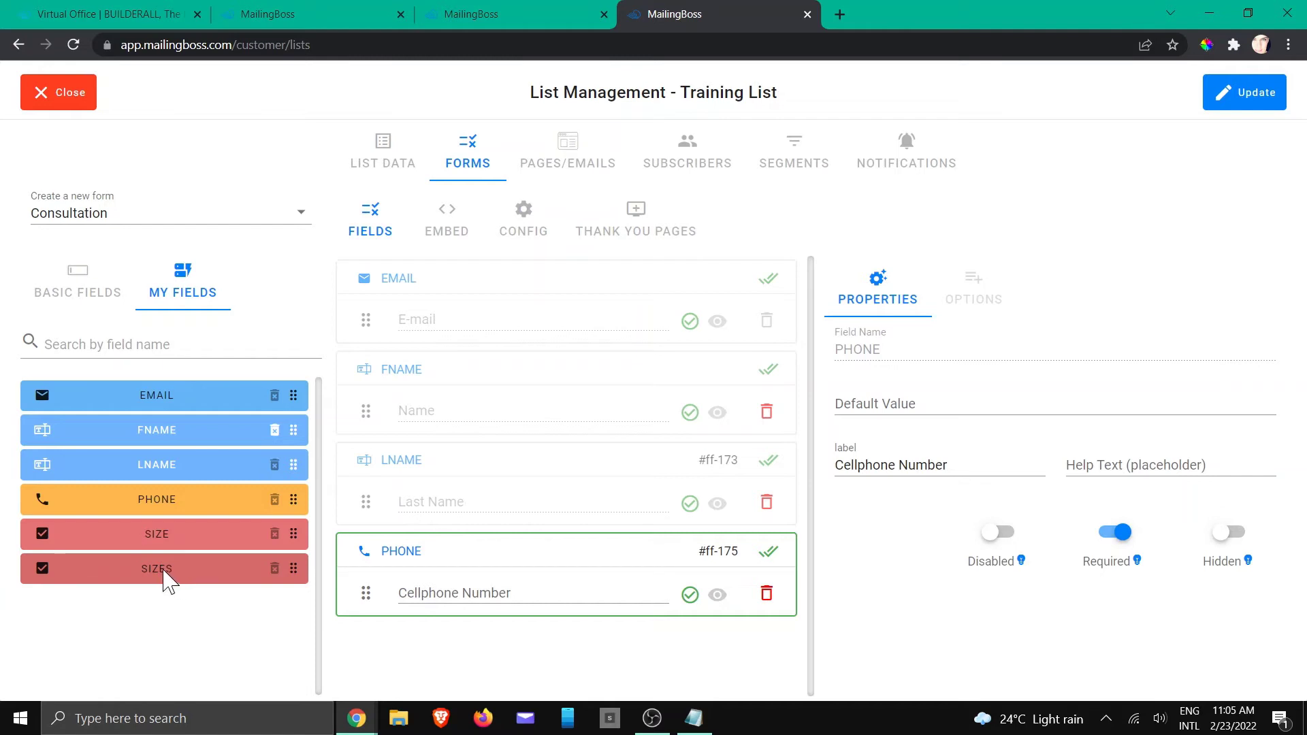
Add the saved SIZE field below PHONE, and try out adding and removing a blank option.
left_click_drag(279, 572, 492, 647)
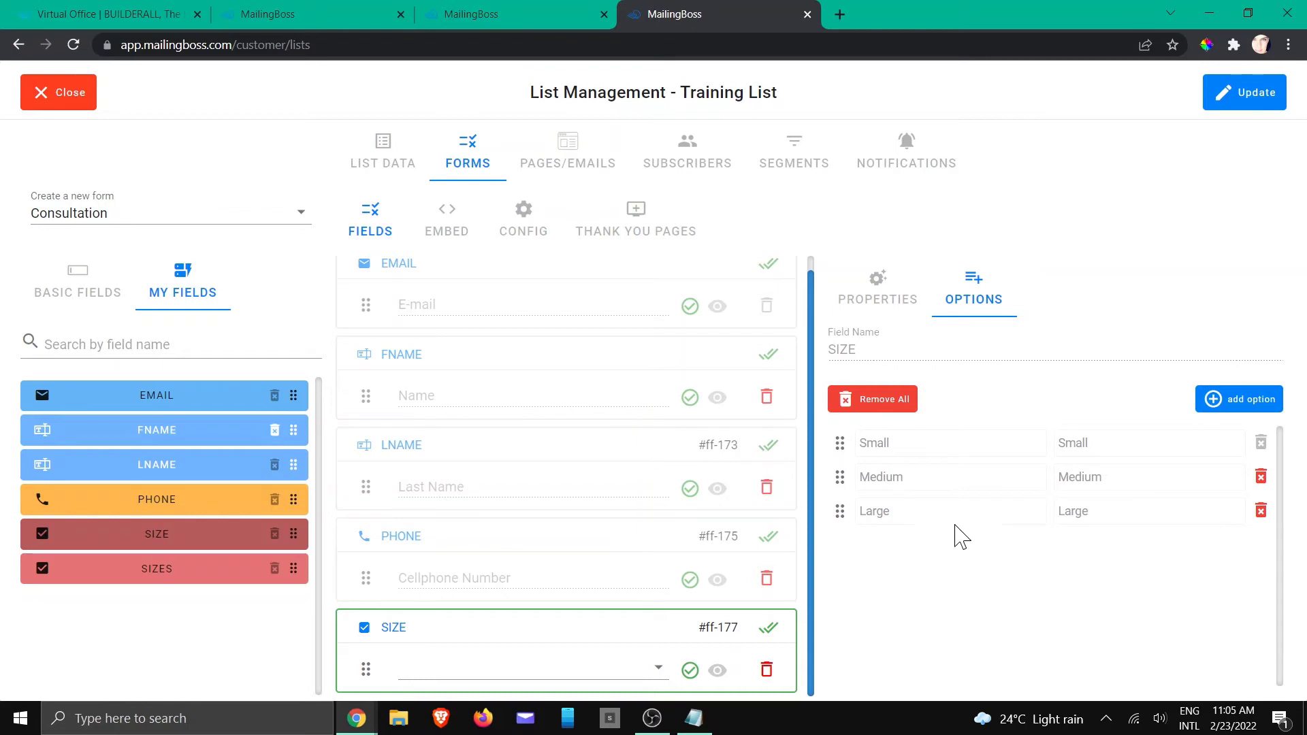
left_click(1214, 403)
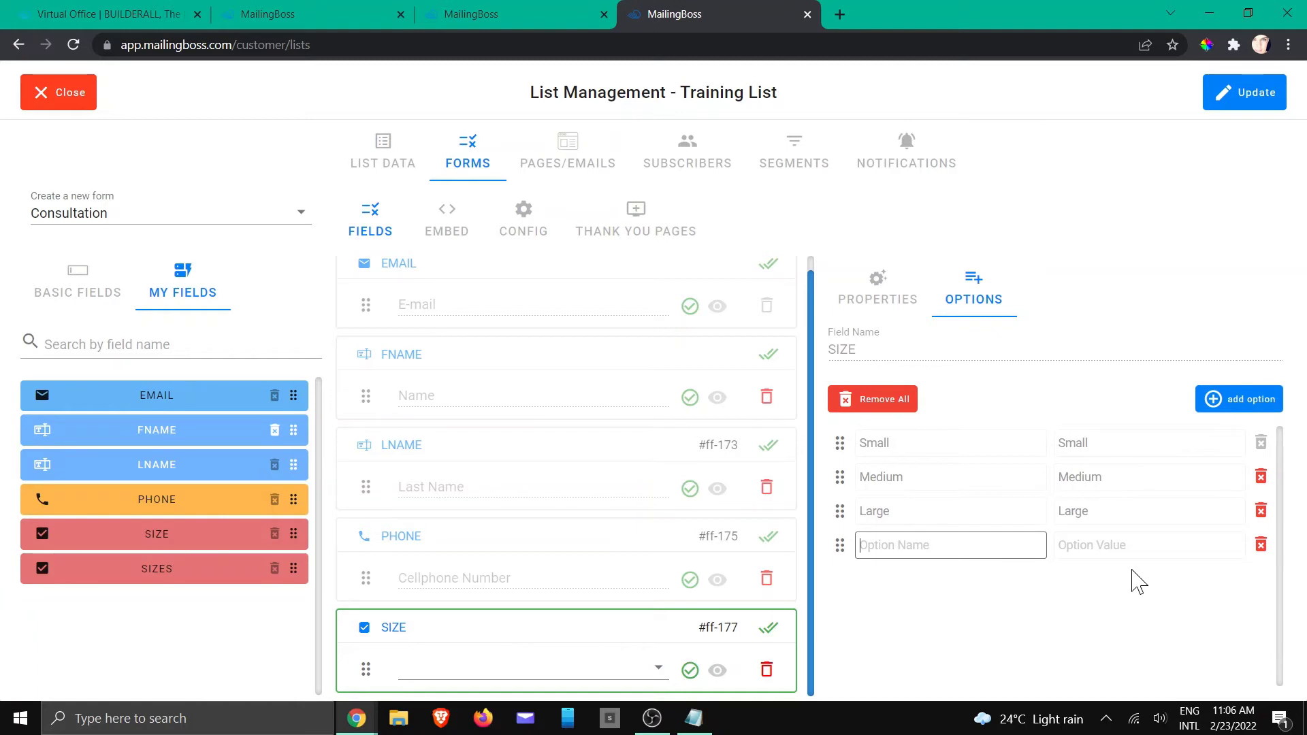
left_click(1261, 547)
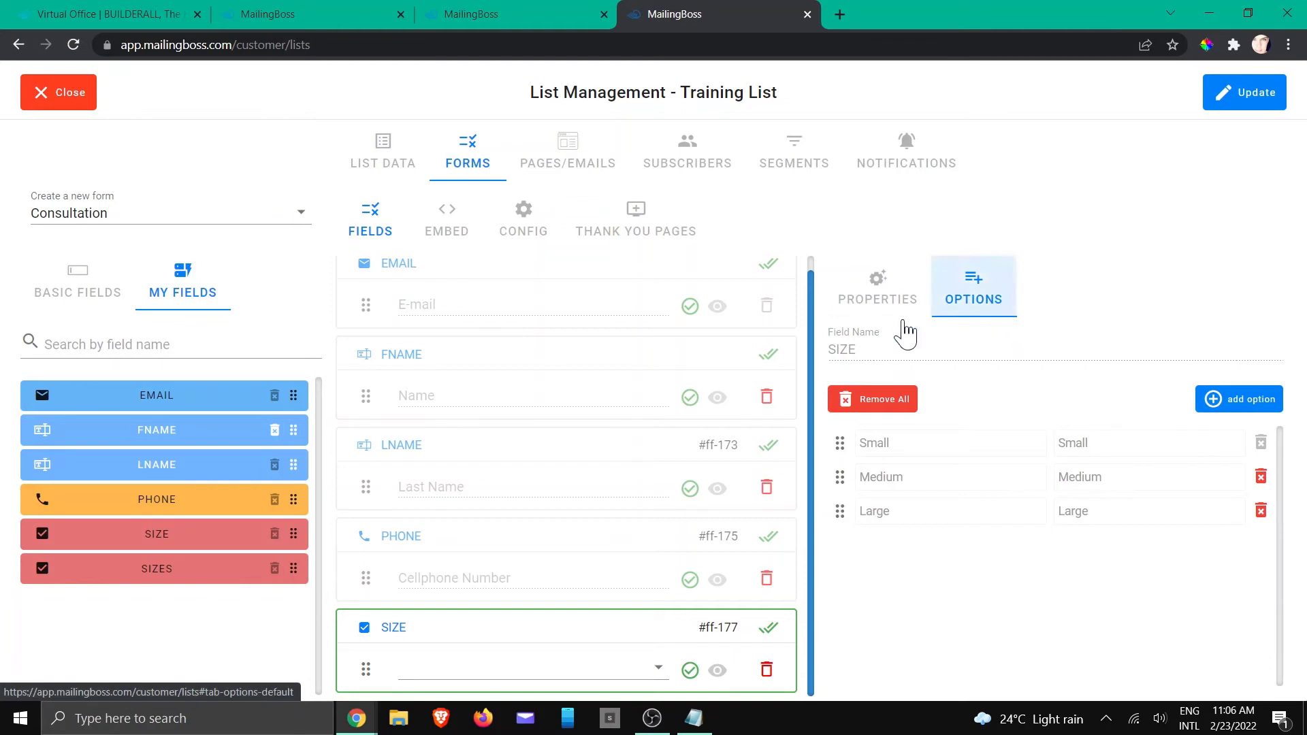
Remove the SIZE field from the Consultation form and add a basic Phone prefix field below PHONE.
left_click(74, 286)
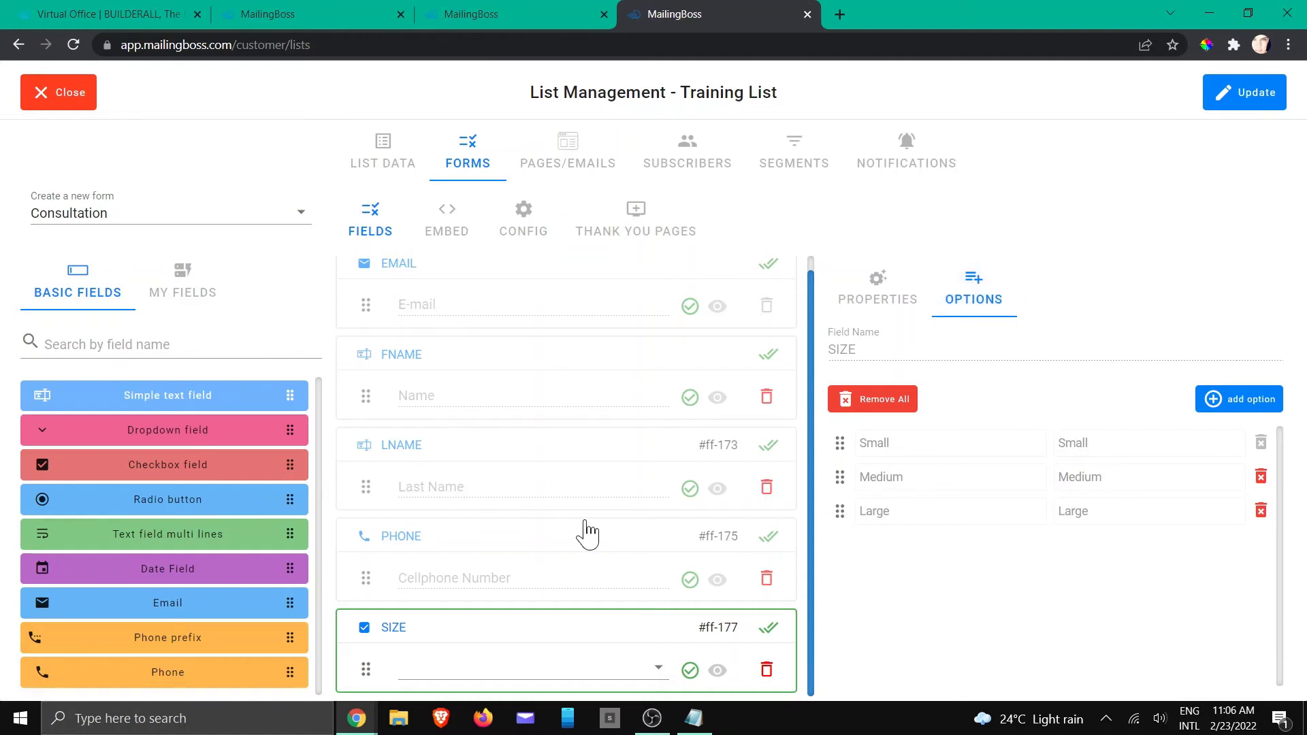
left_click(766, 671)
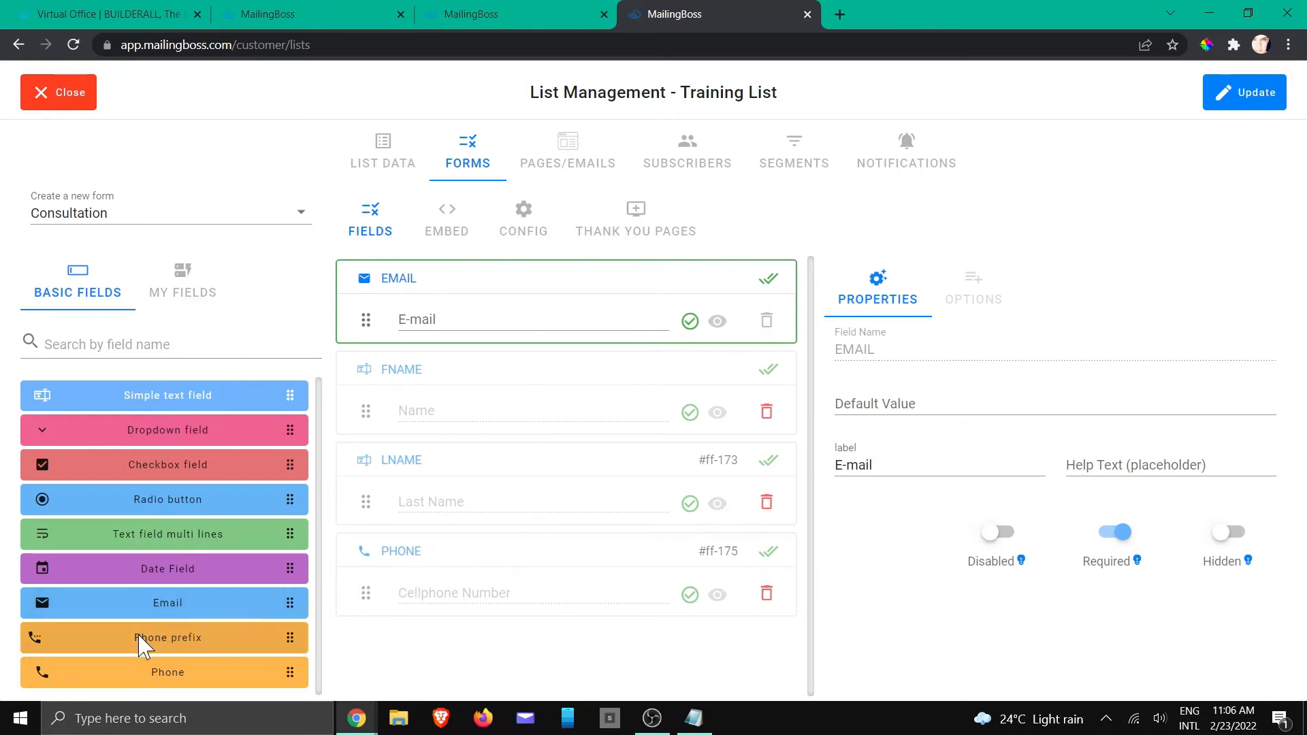
left_click_drag(169, 650, 395, 630)
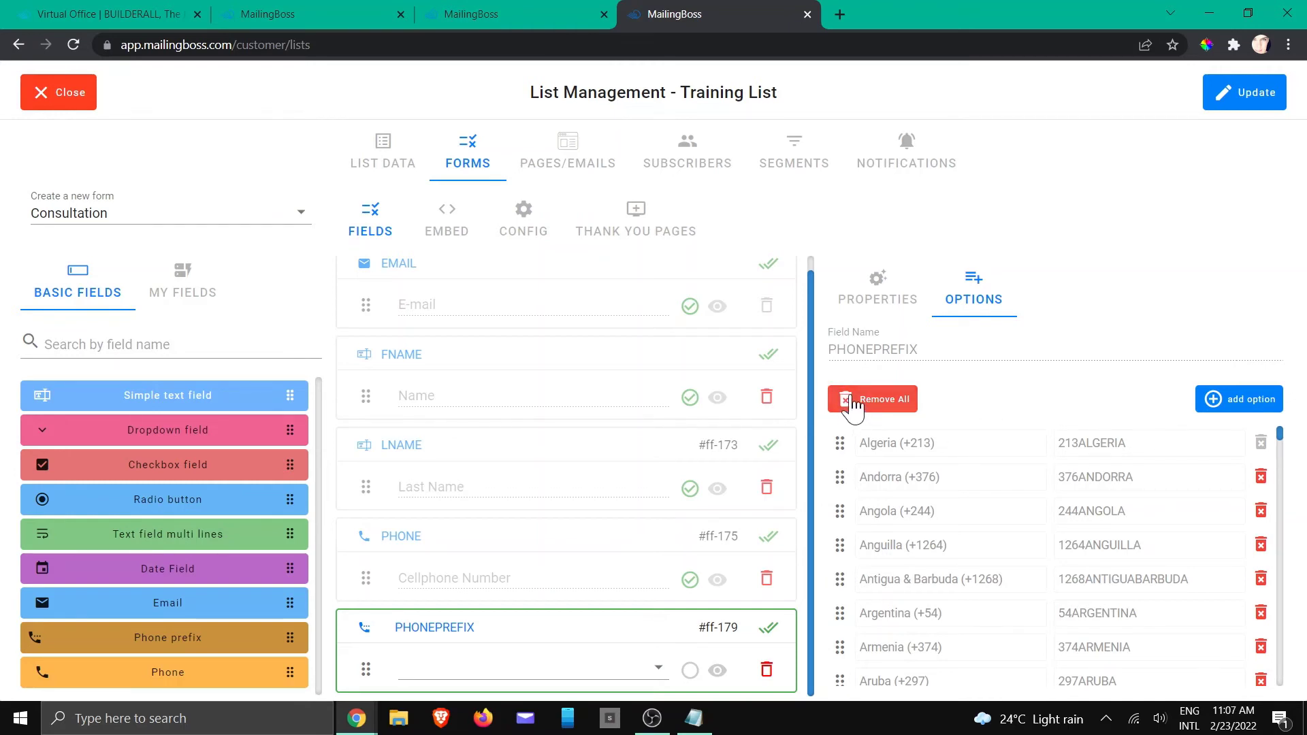
Replace all PHONEPREFIX options with a single option named South Africa (27) with the value 27SOUTHAFRICA.
left_click(853, 405)
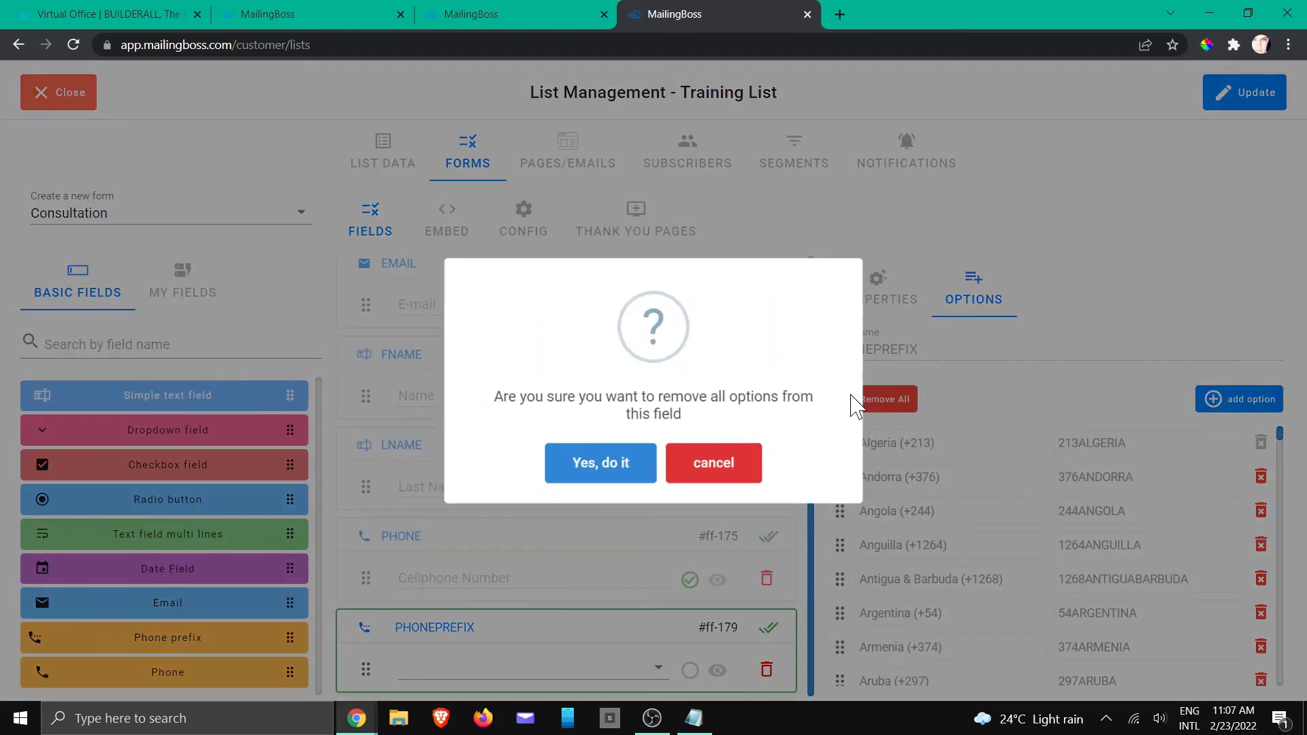
left_click(612, 479)
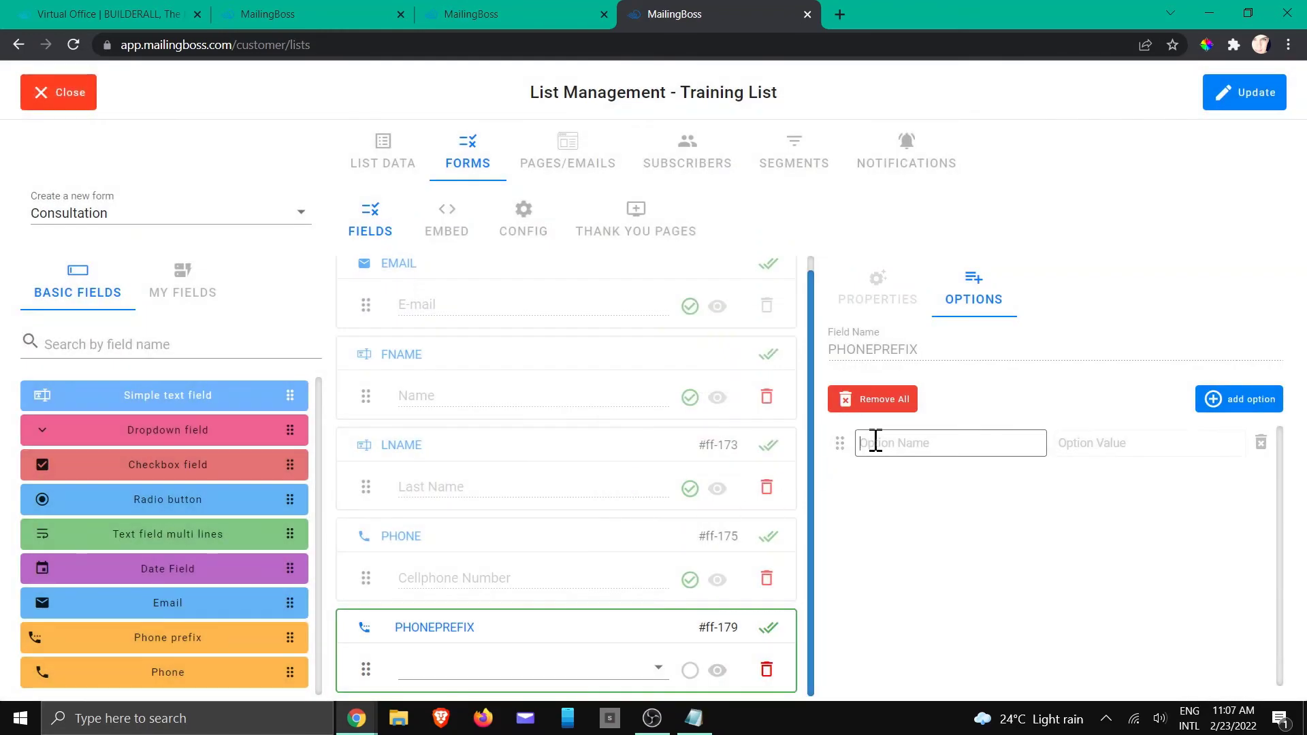
type("South Africa (27")
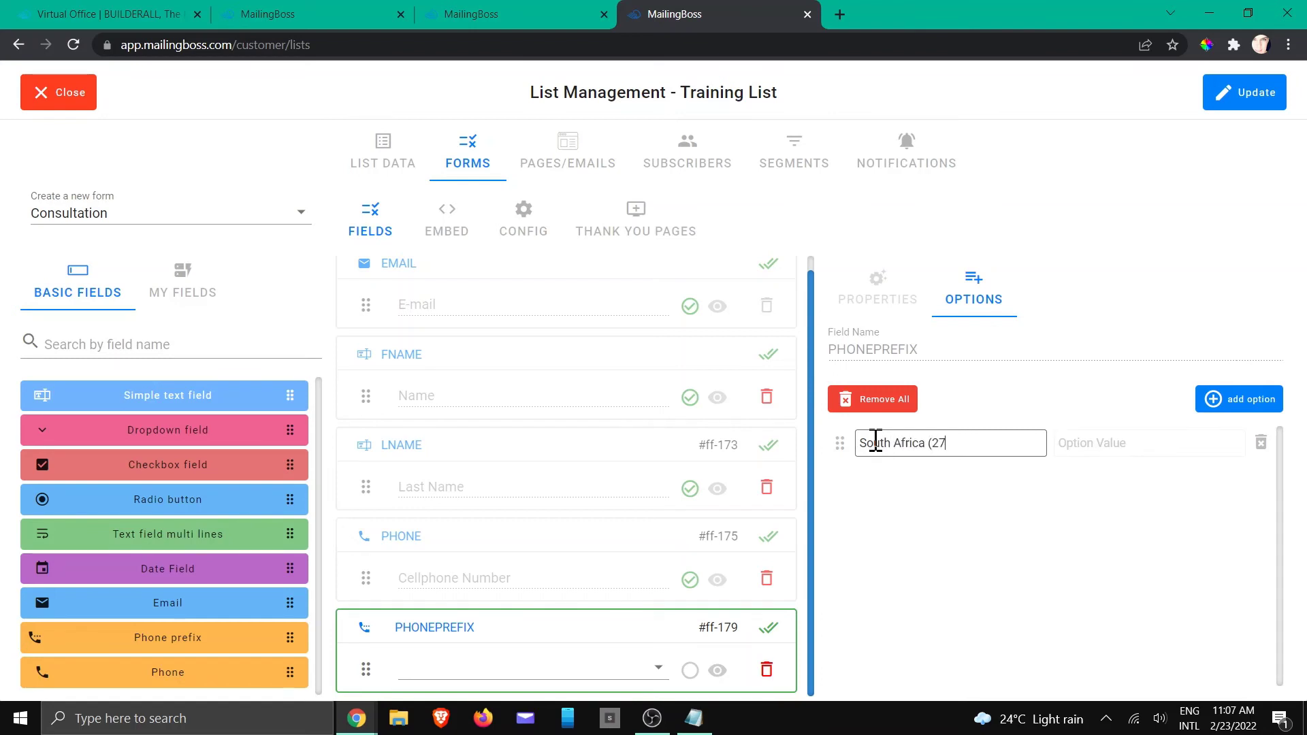
left_click(1106, 446)
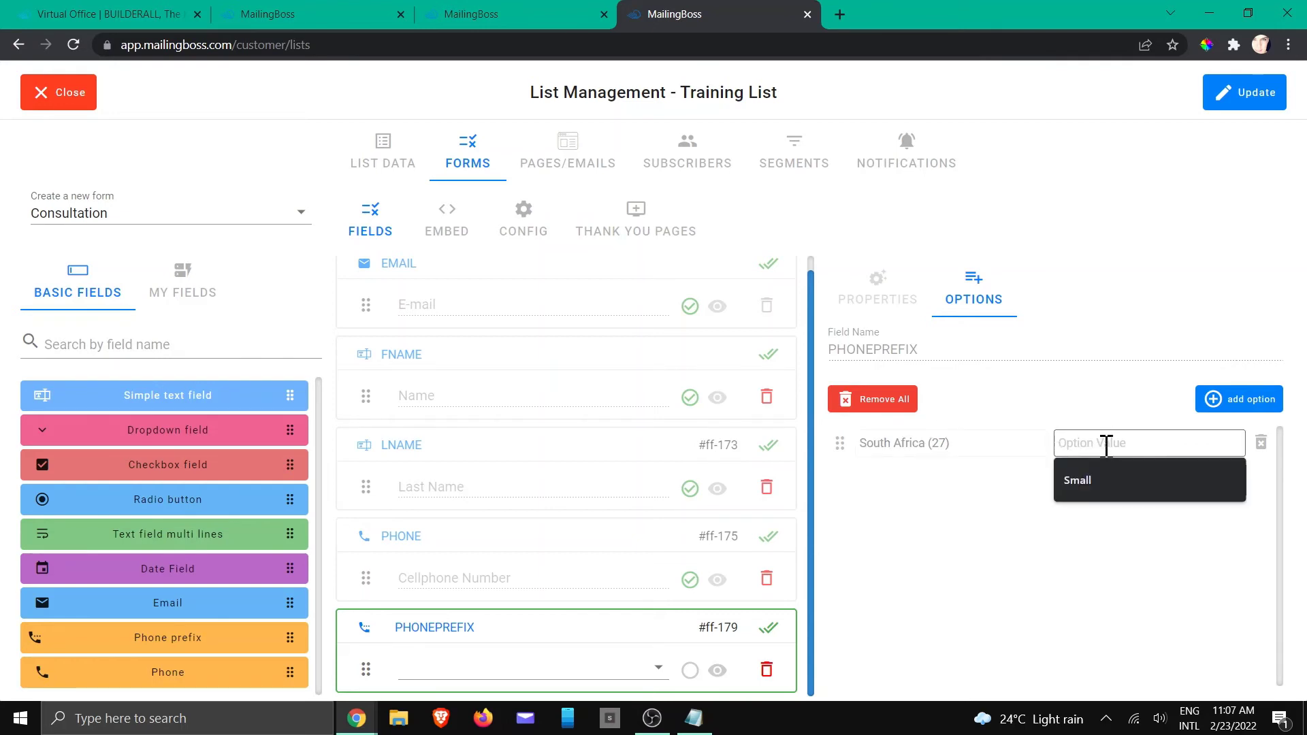
type("27SOUTHAFRICA")
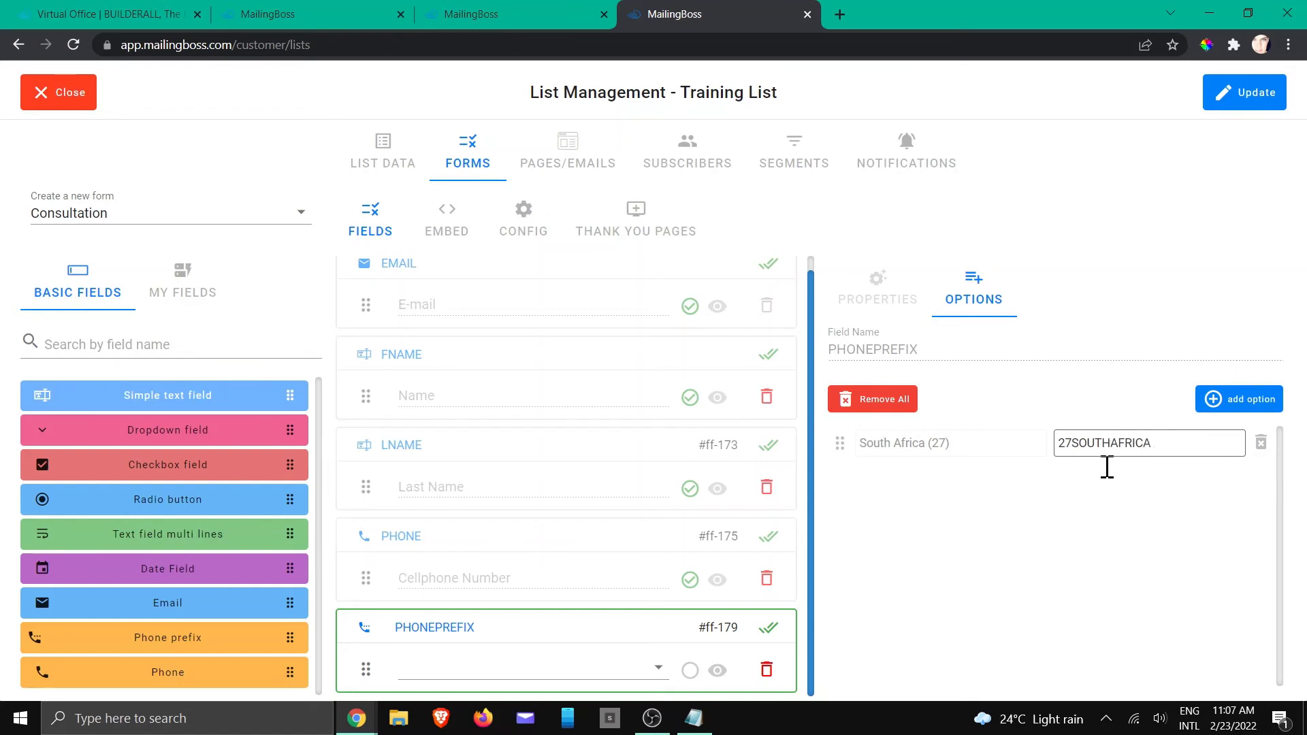
left_click(1094, 520)
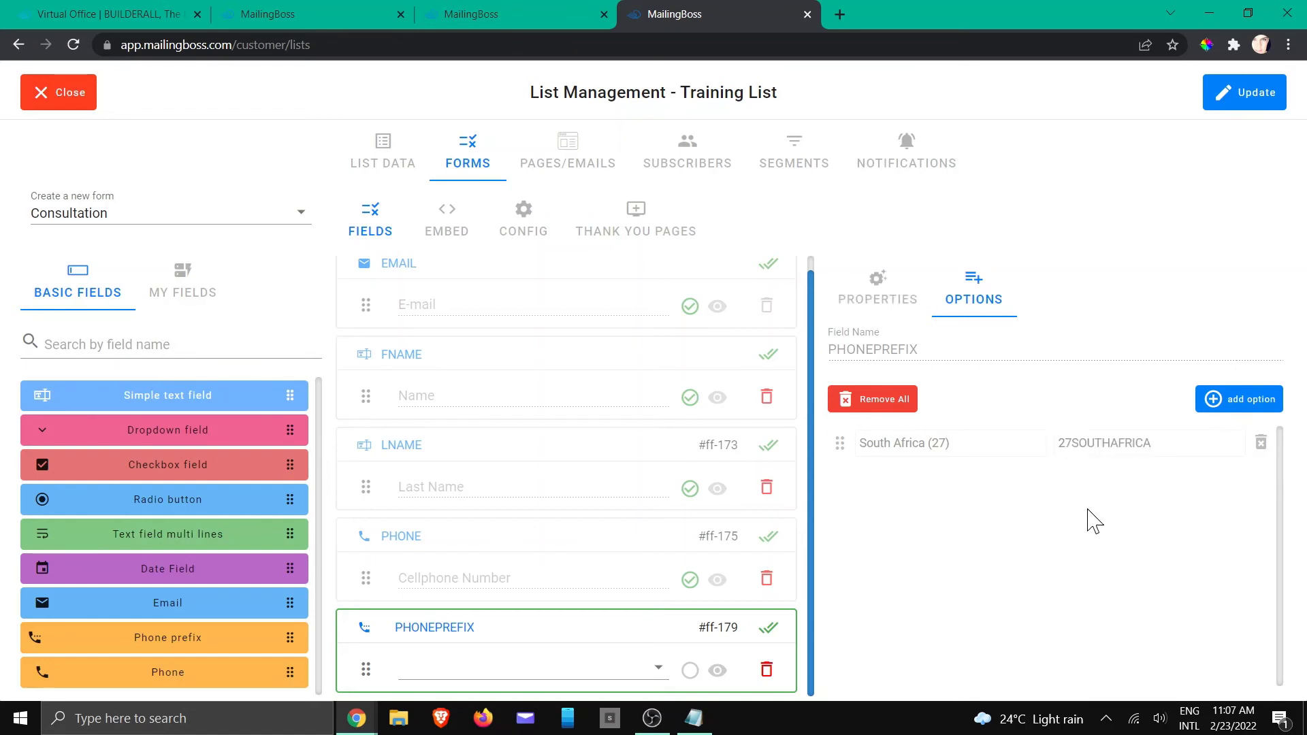
Try out making the PHONEPREFIX field required, revert it, and compare the field with PHONE.
left_click(690, 667)
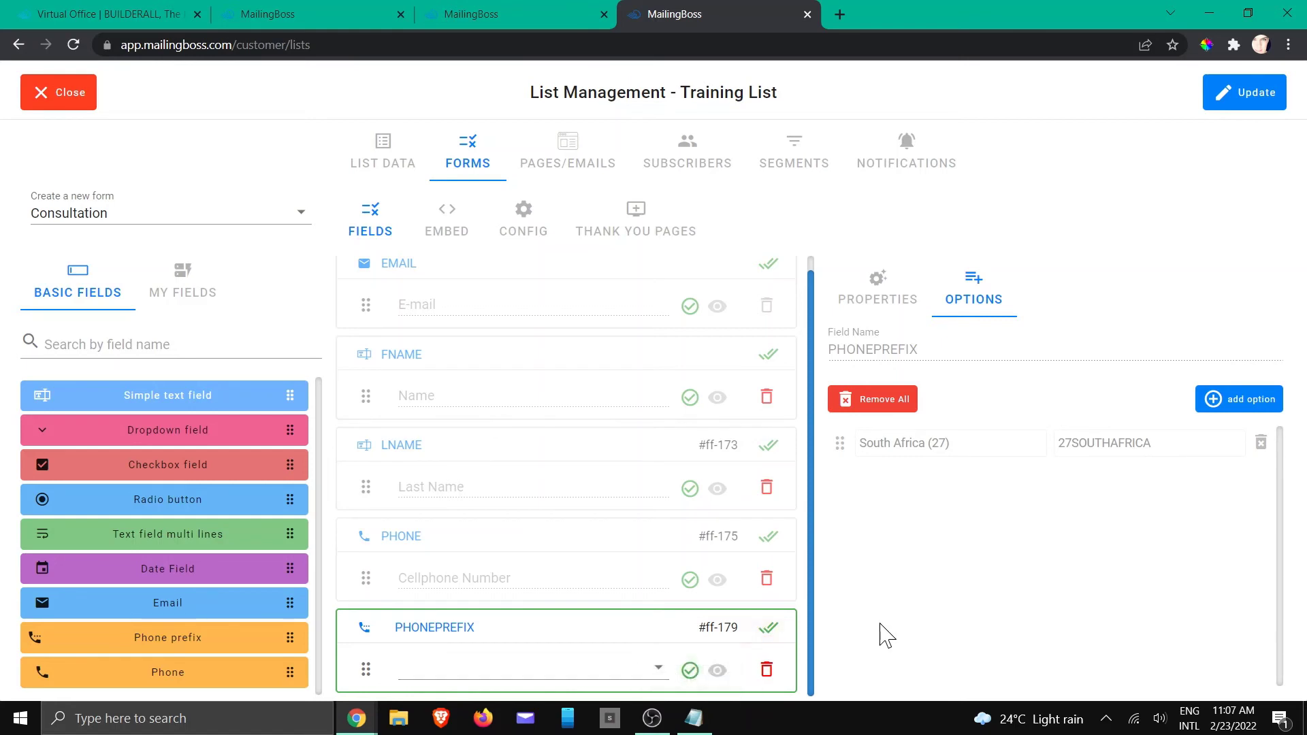
left_click(690, 670)
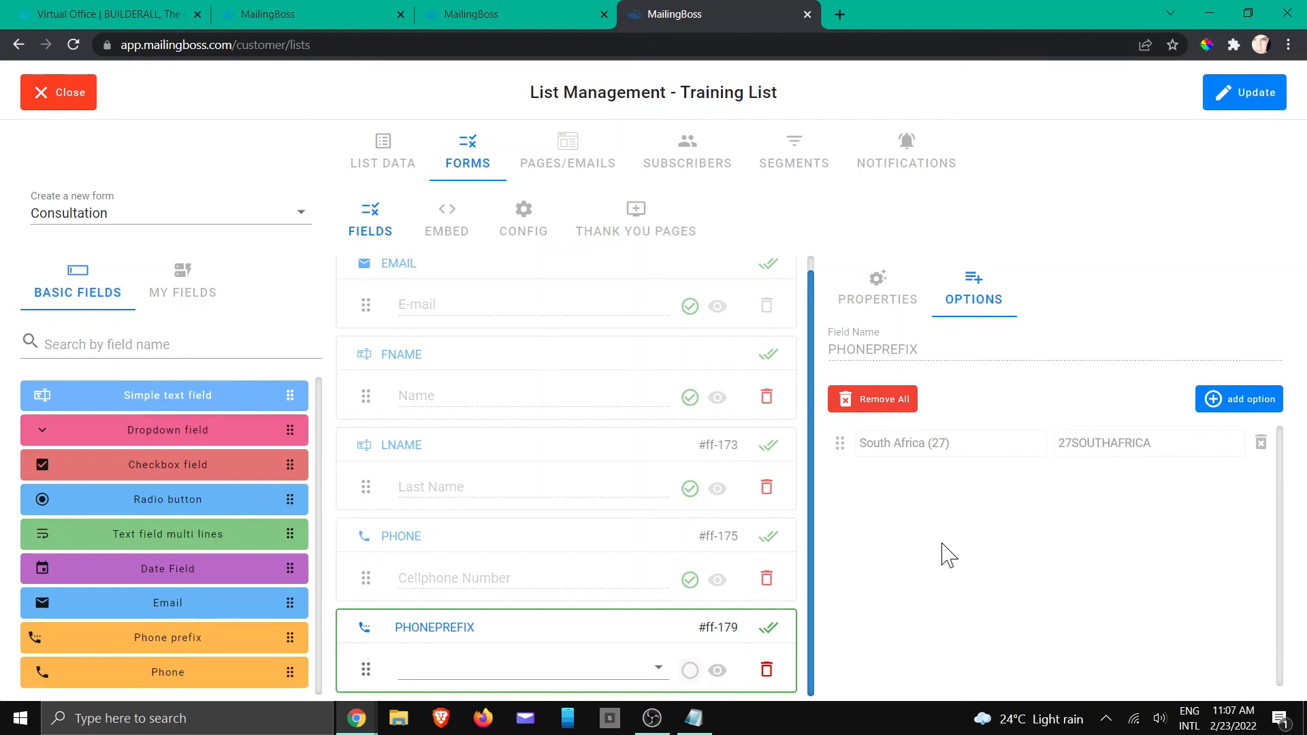
left_click(463, 583)
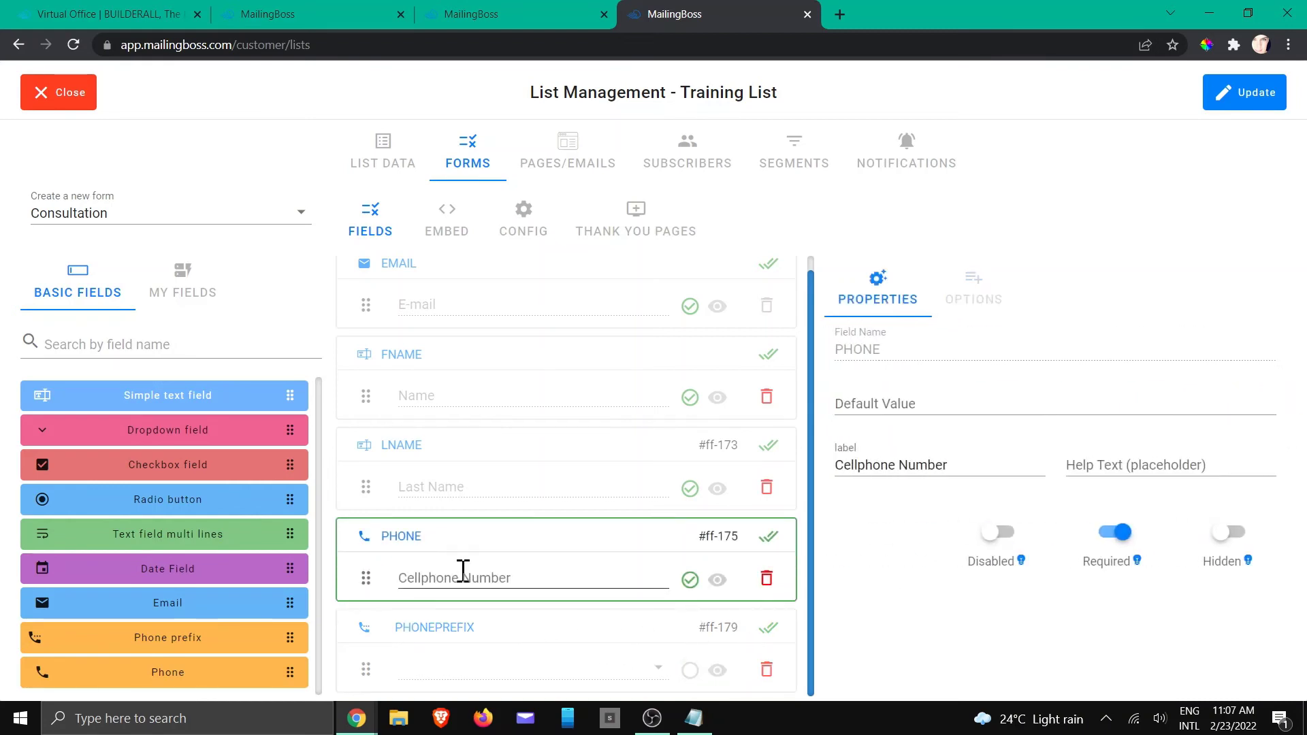
left_click(465, 640)
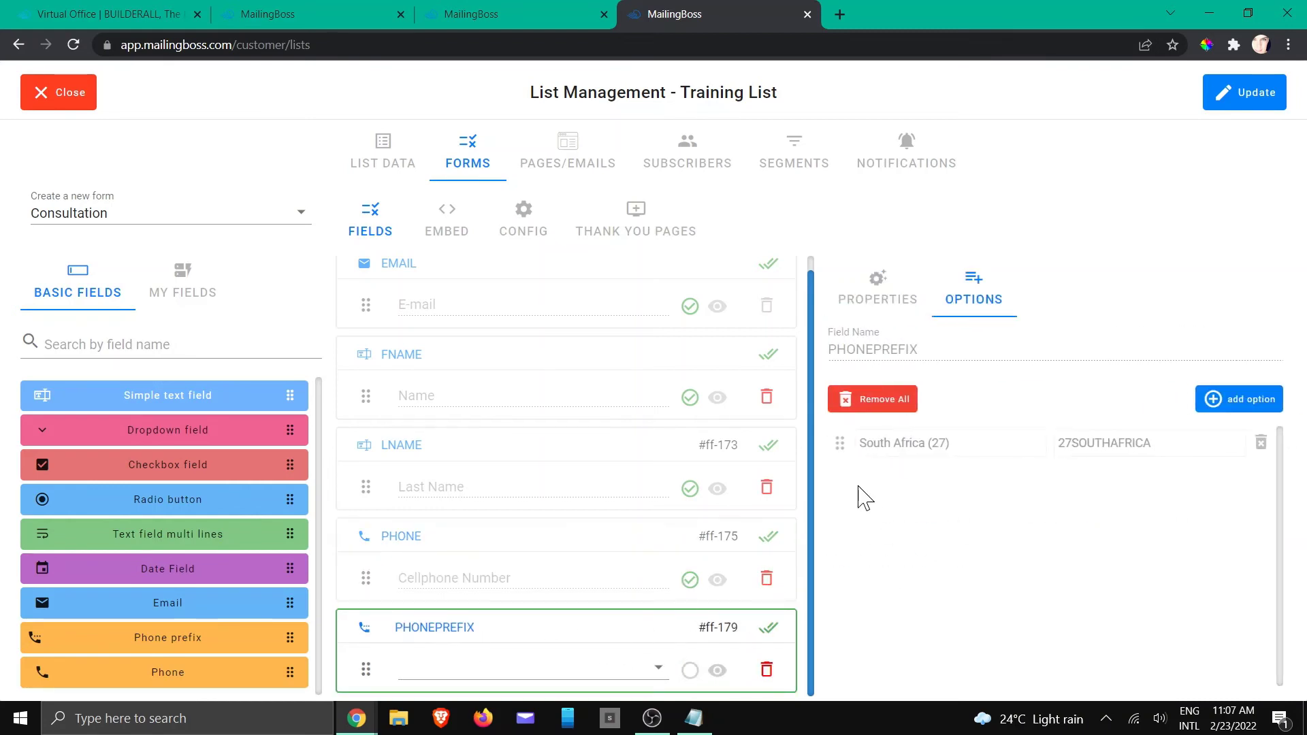
Set the PHONEPREFIX field to hidden, move it above PHONE and save the list.
left_click(877, 289)
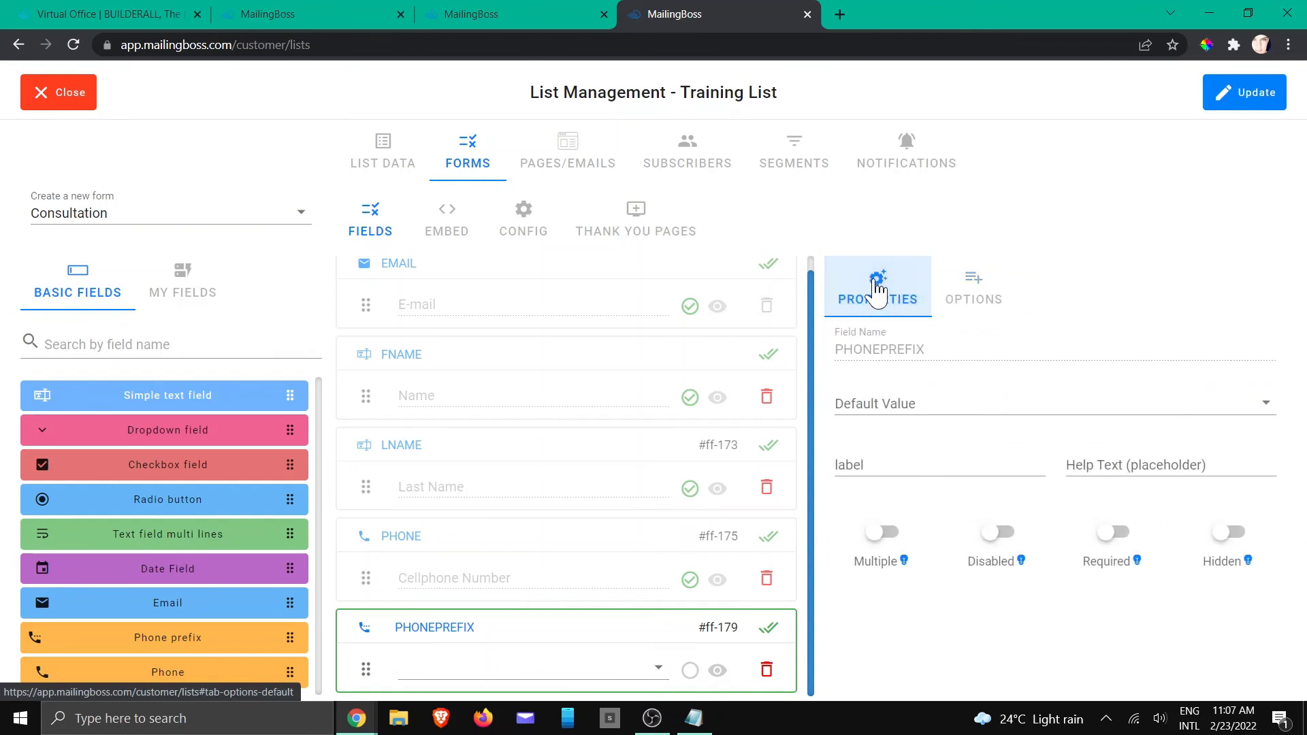
left_click(1225, 543)
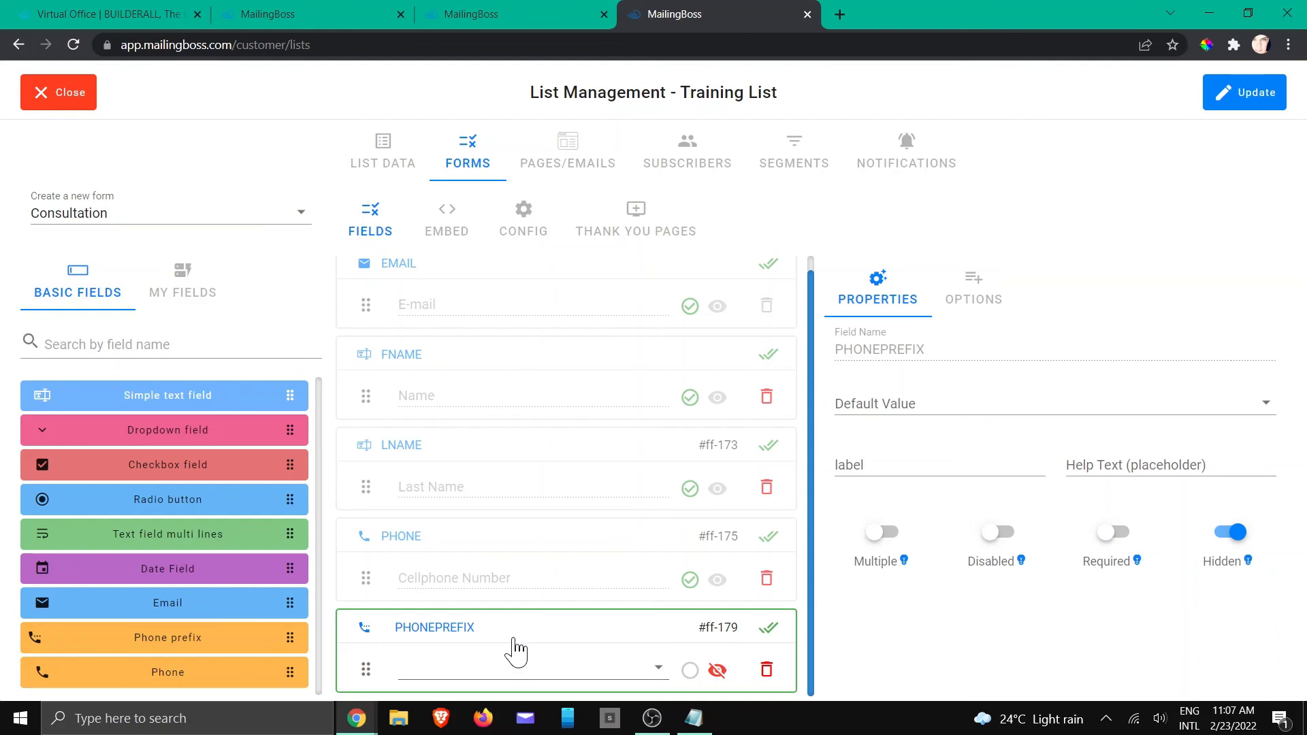
left_click_drag(511, 642, 509, 564)
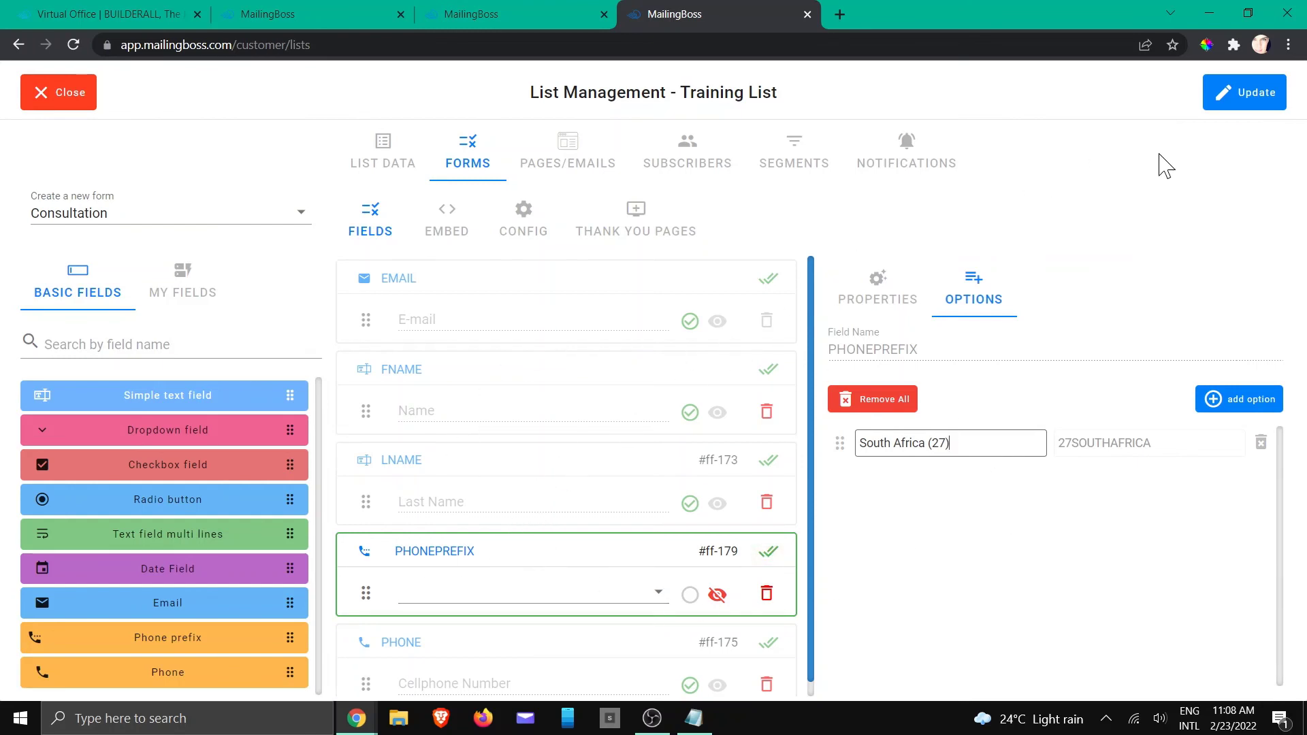
left_click(1227, 99)
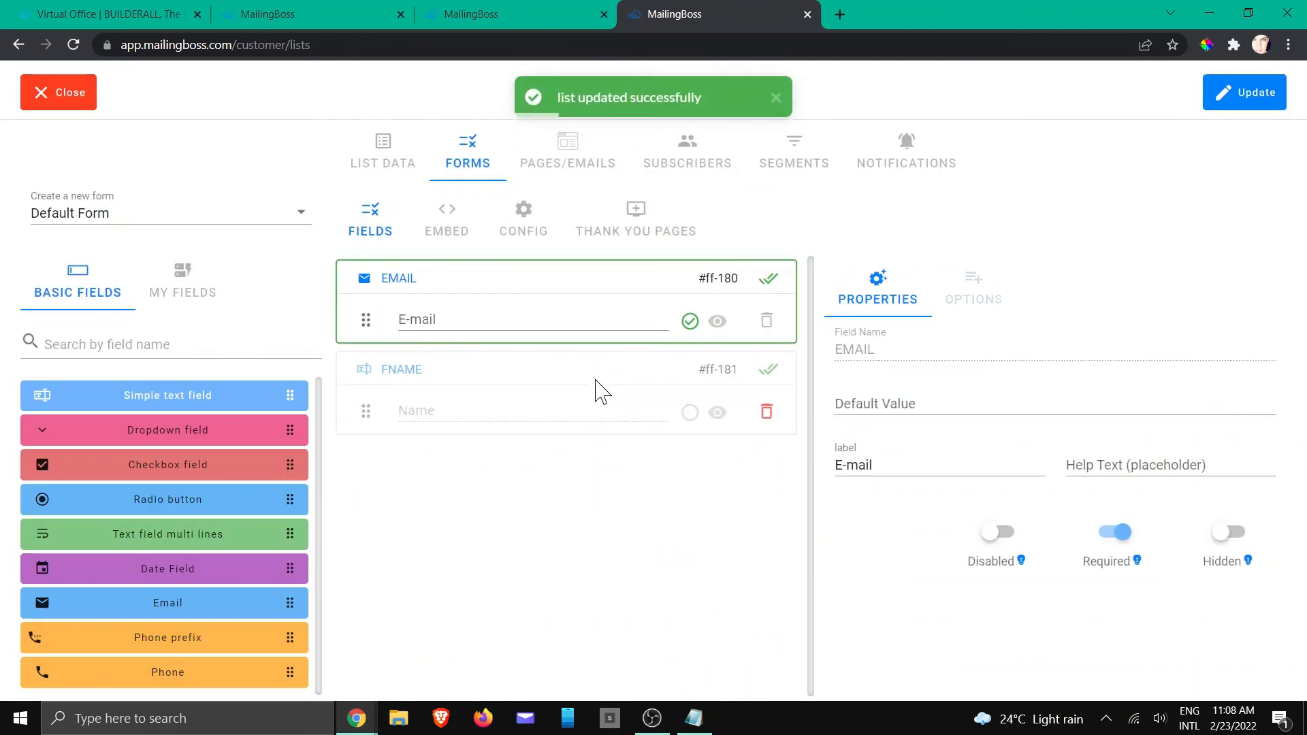
Try adding the saved PHONEPREFIX field below FNAME in the Default Form, and remove it again.
left_click(193, 298)
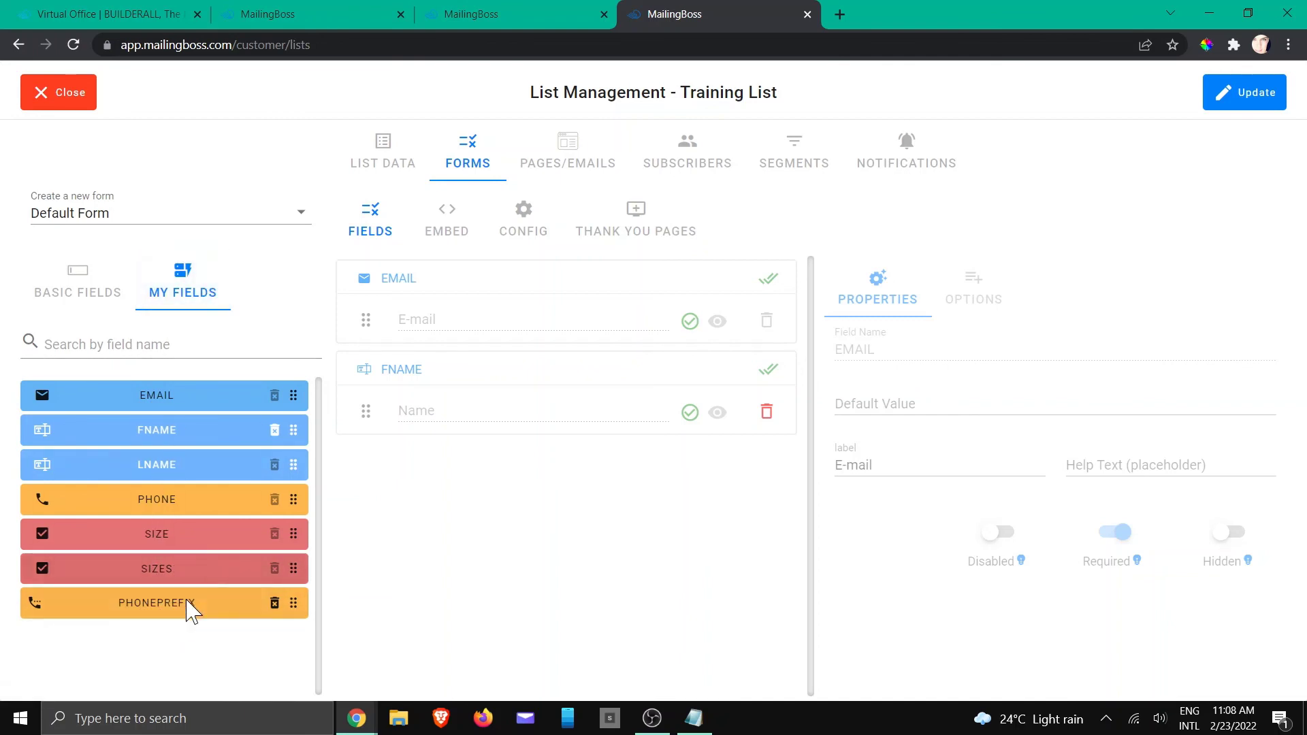
left_click_drag(209, 601, 496, 496)
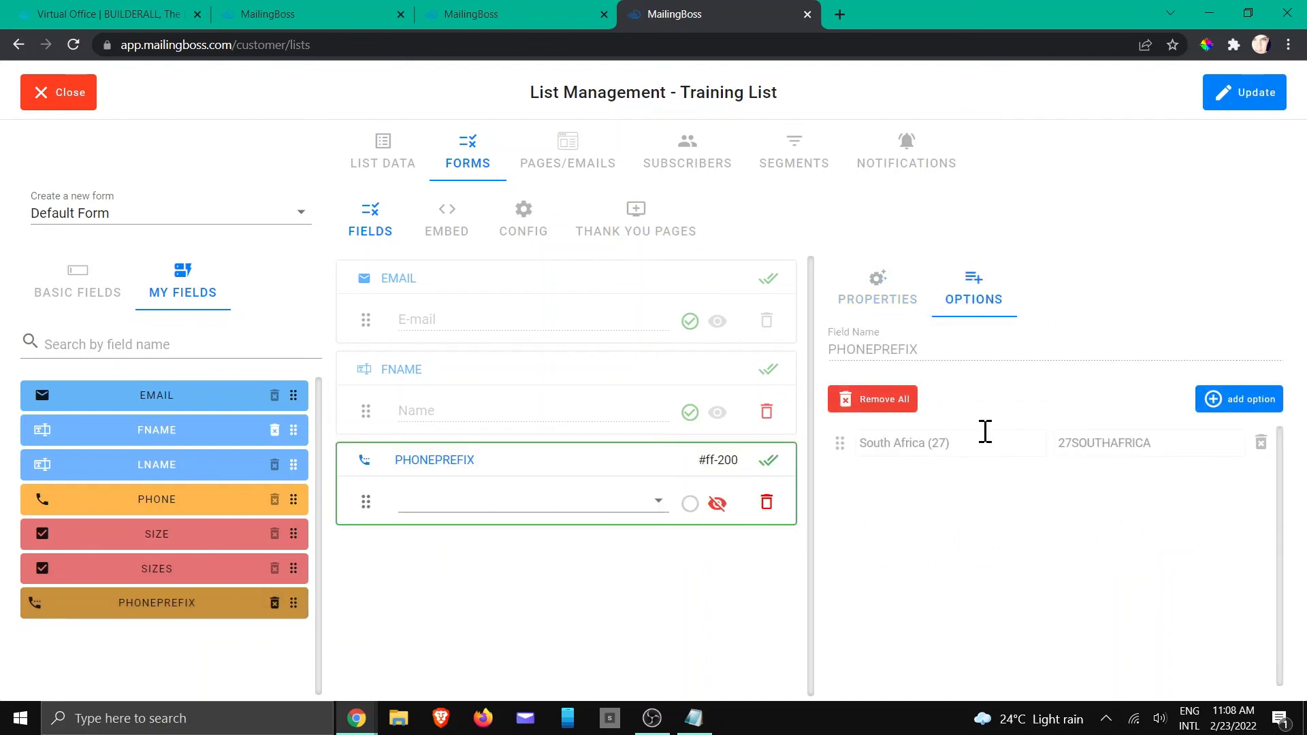
left_click(768, 503)
left_click(767, 502)
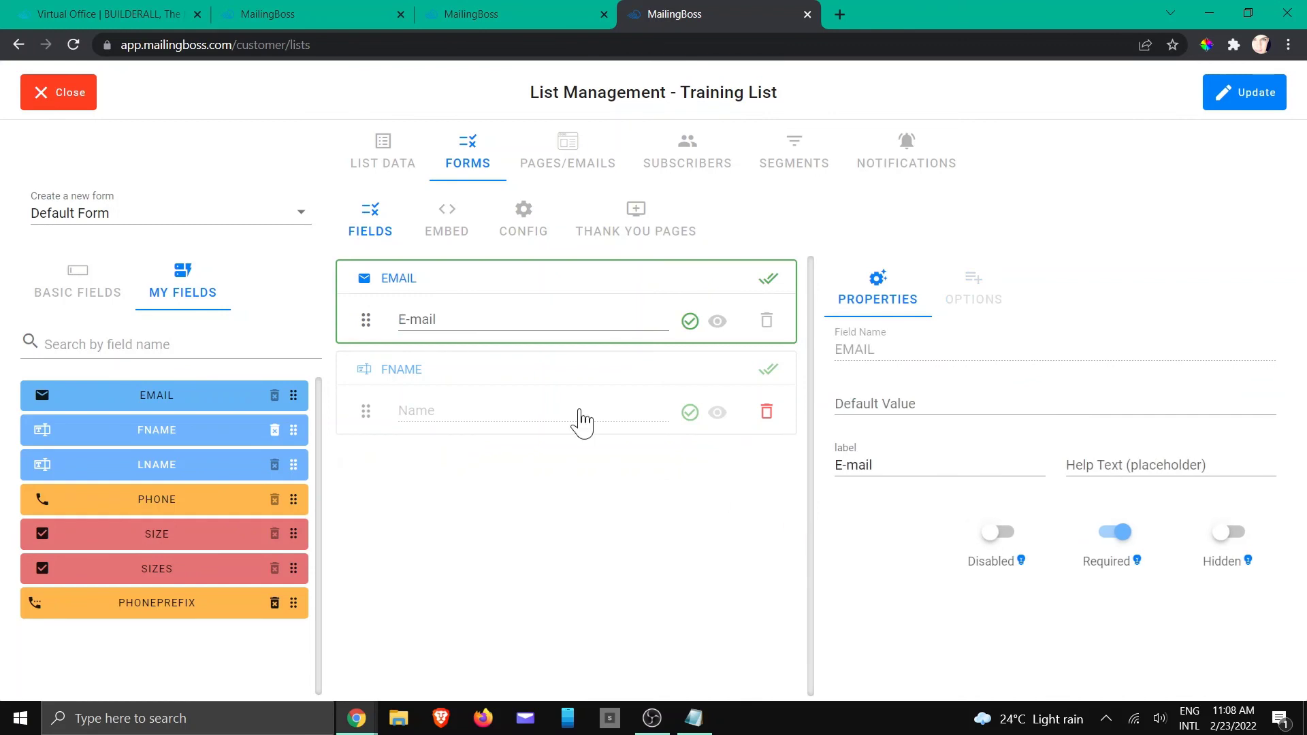
Switch from the Default Form back to the Consultation form.
left_click(250, 212)
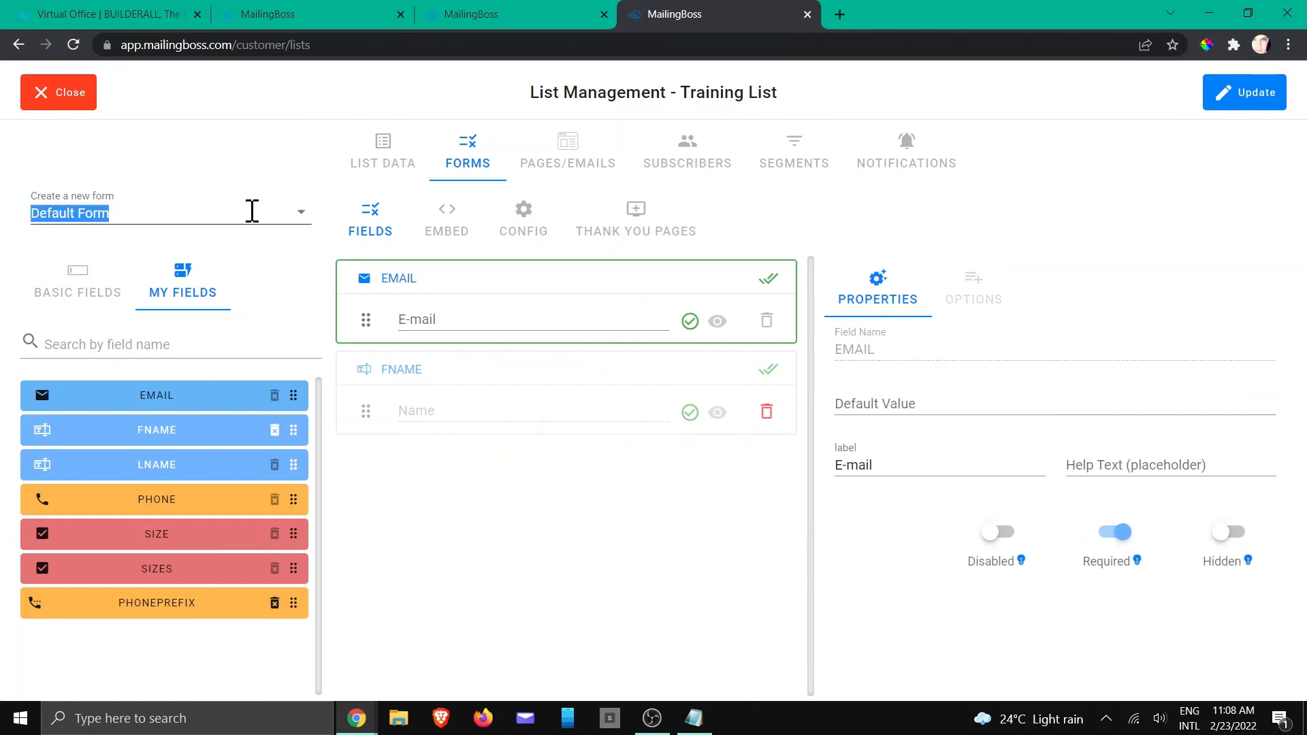
left_click(114, 298)
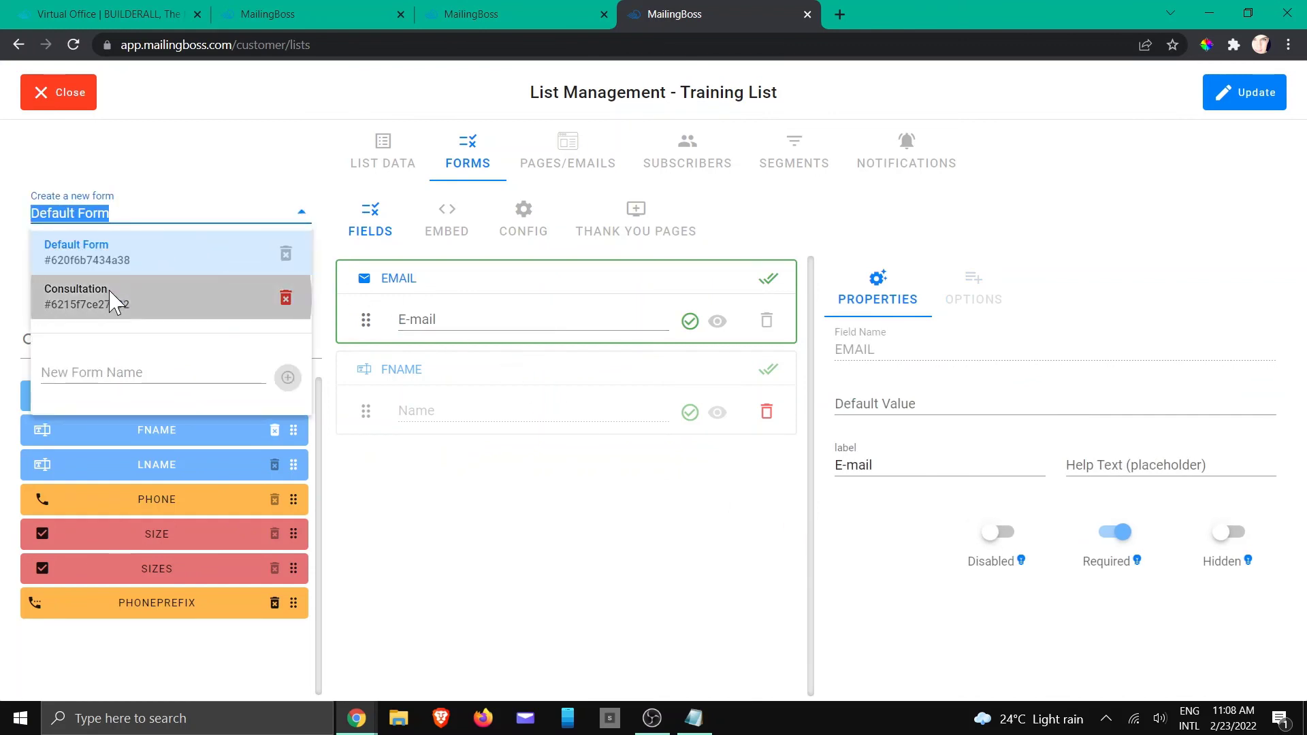